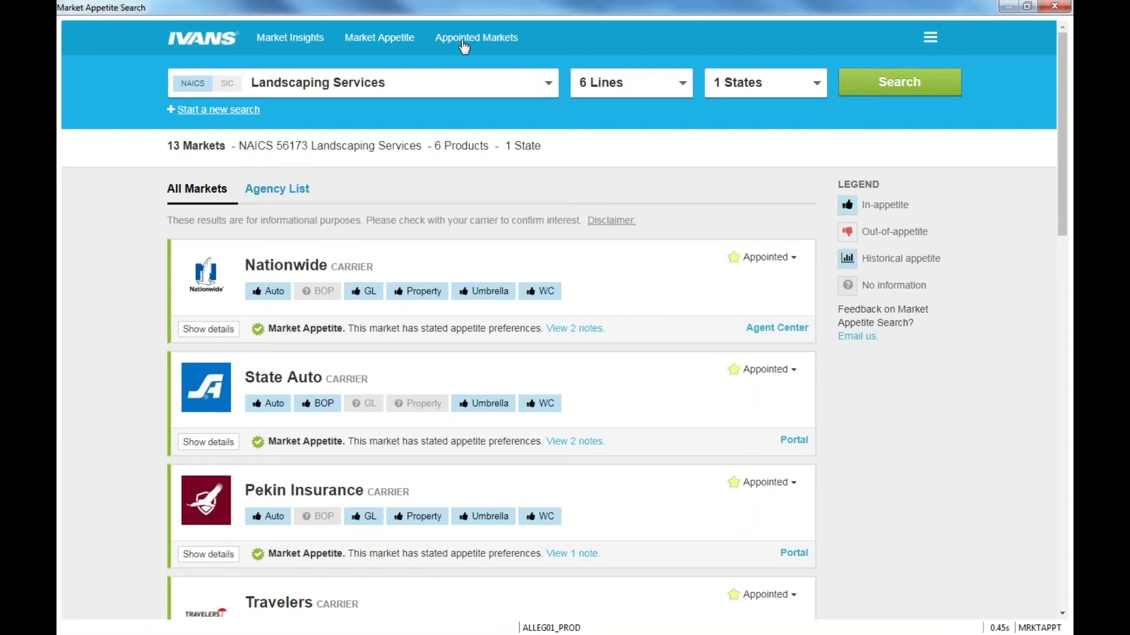
Switch from appointed markets to the full list of all 1,074 markets
click(464, 47)
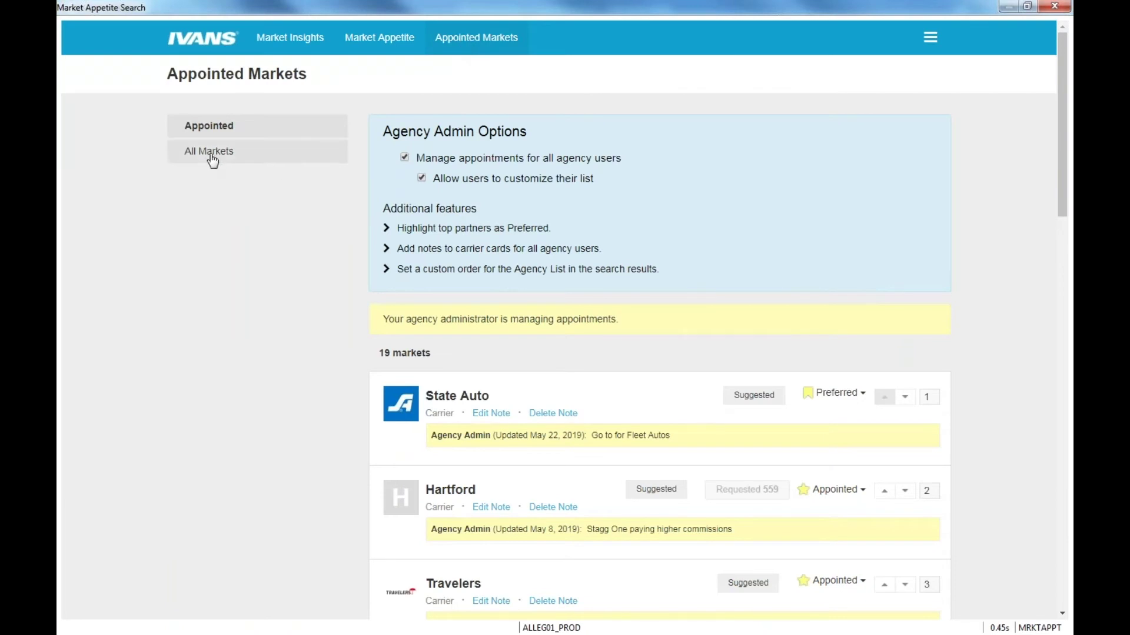
click(212, 159)
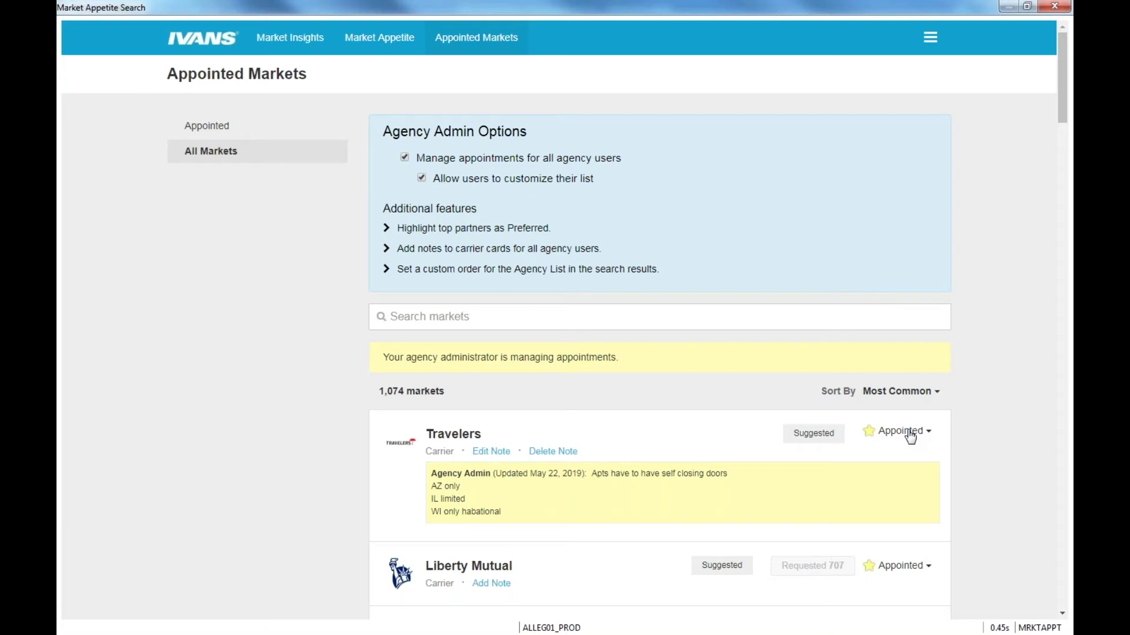
Search markets for 'hartford', remove its appointed label, then mark it appointed again
click(426, 319)
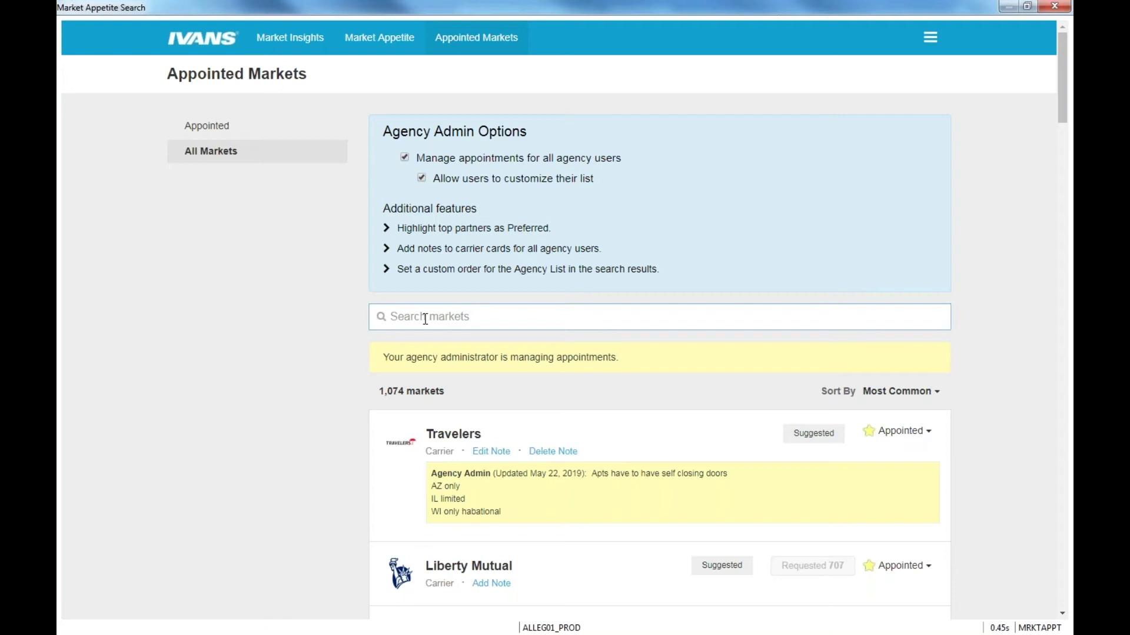
text(hartford)
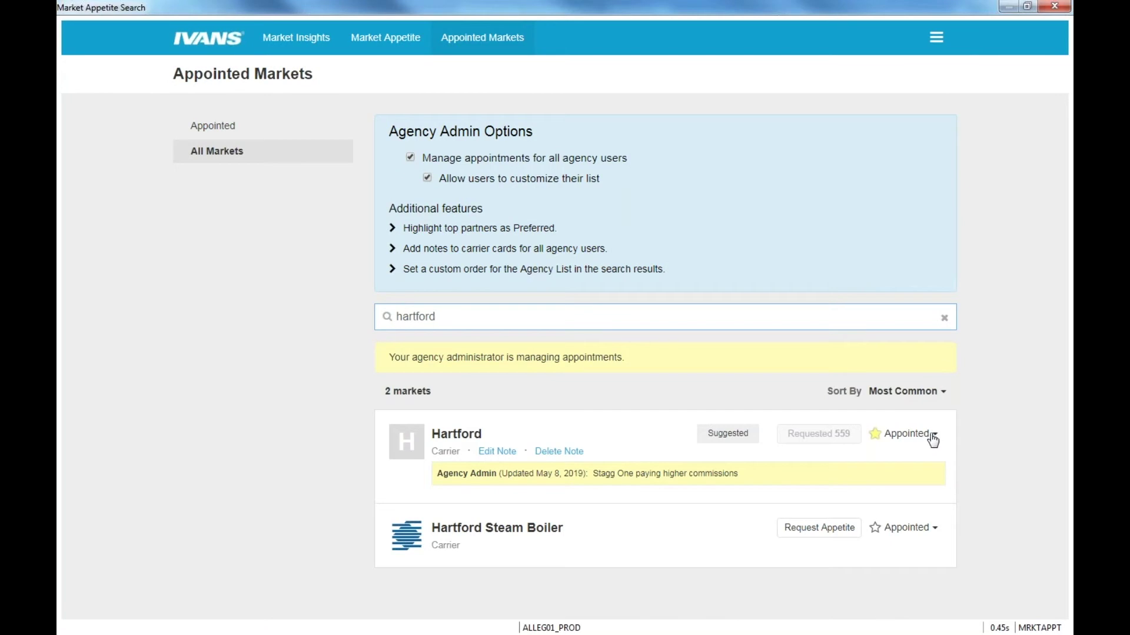
click(875, 440)
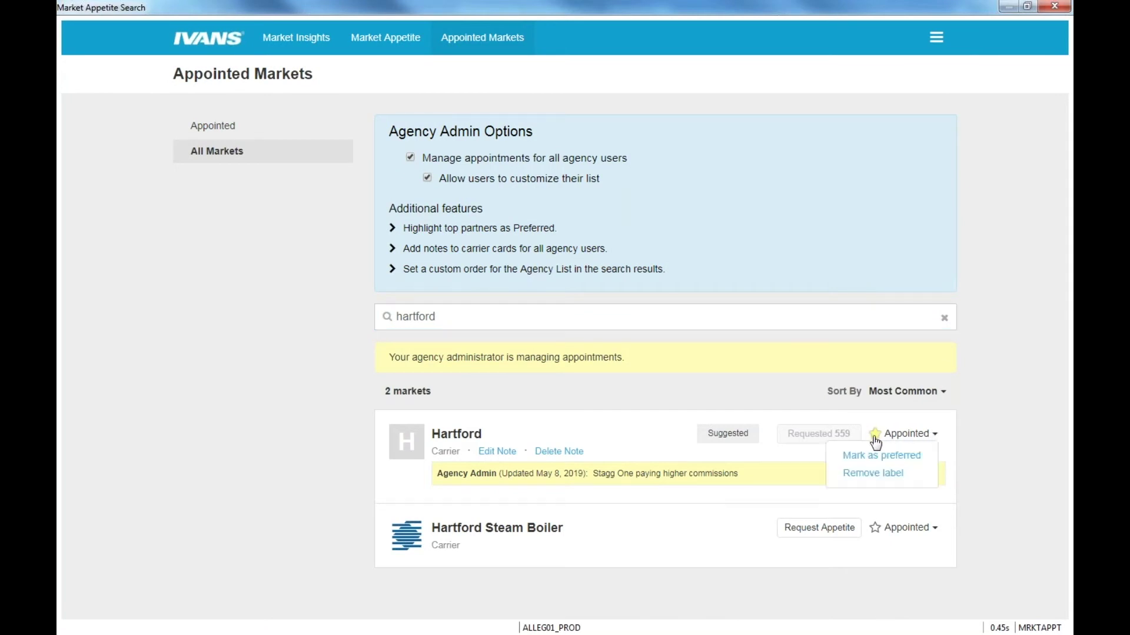
click(884, 477)
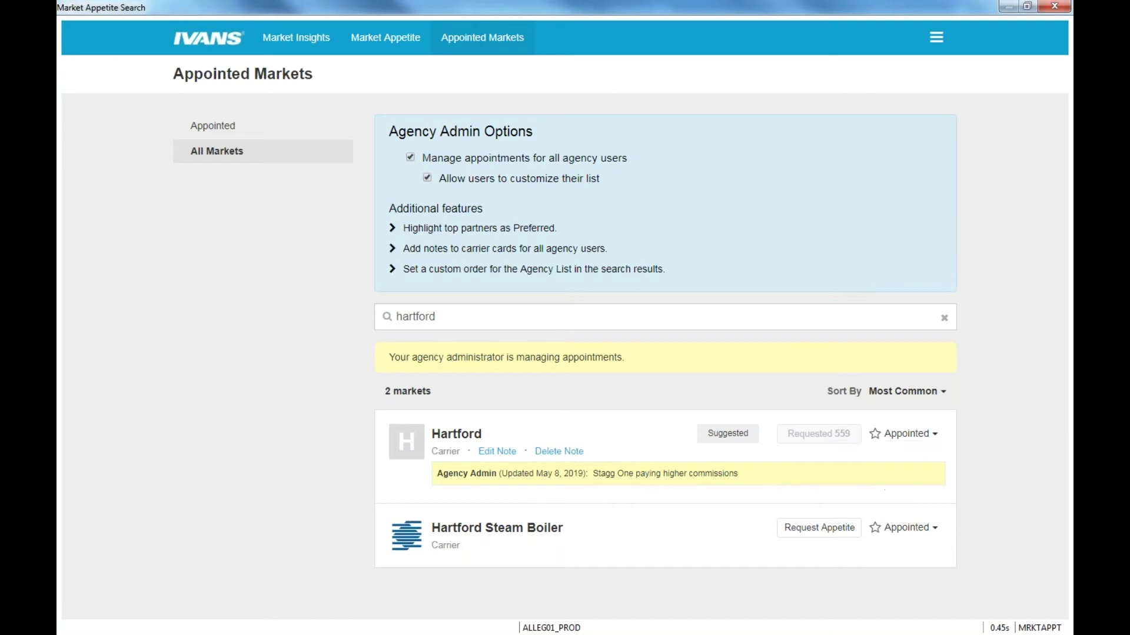
click(877, 433)
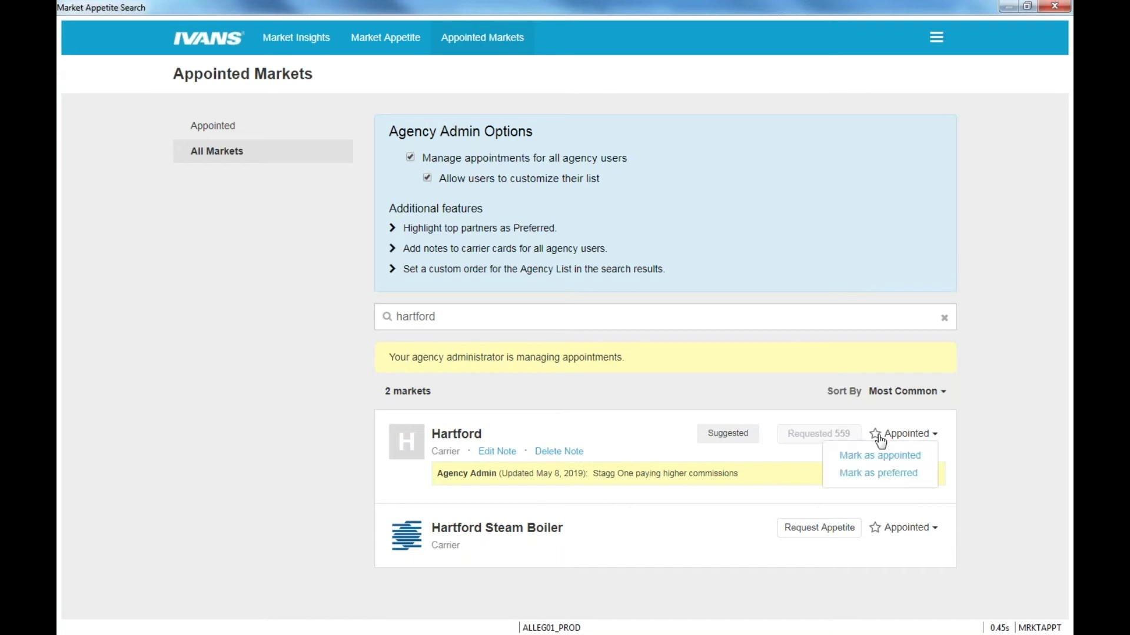
click(907, 456)
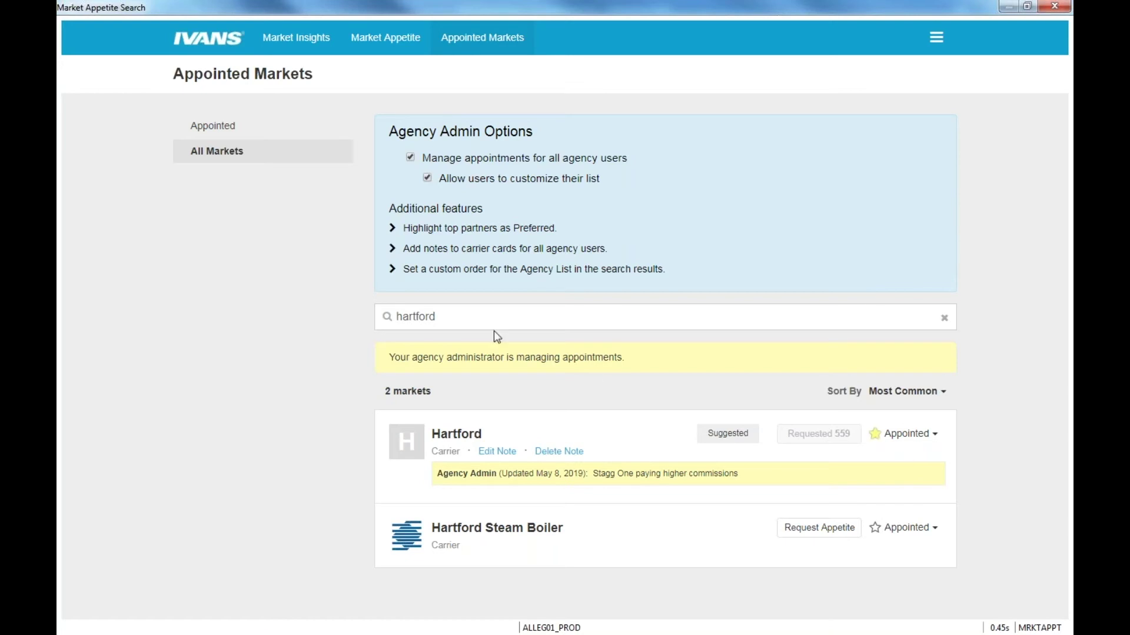
Replace the market search with 'markel', then 'cna', narrowing the list to CNA
drag(471, 316, 350, 316)
text(markel)
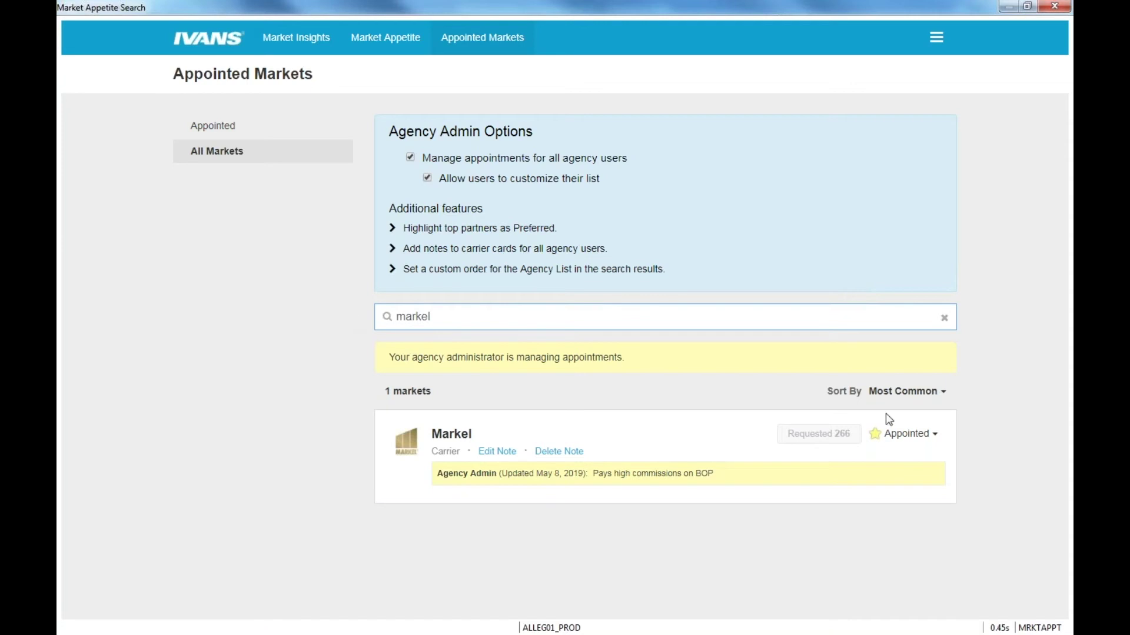
drag(458, 315, 359, 313)
text(cna)
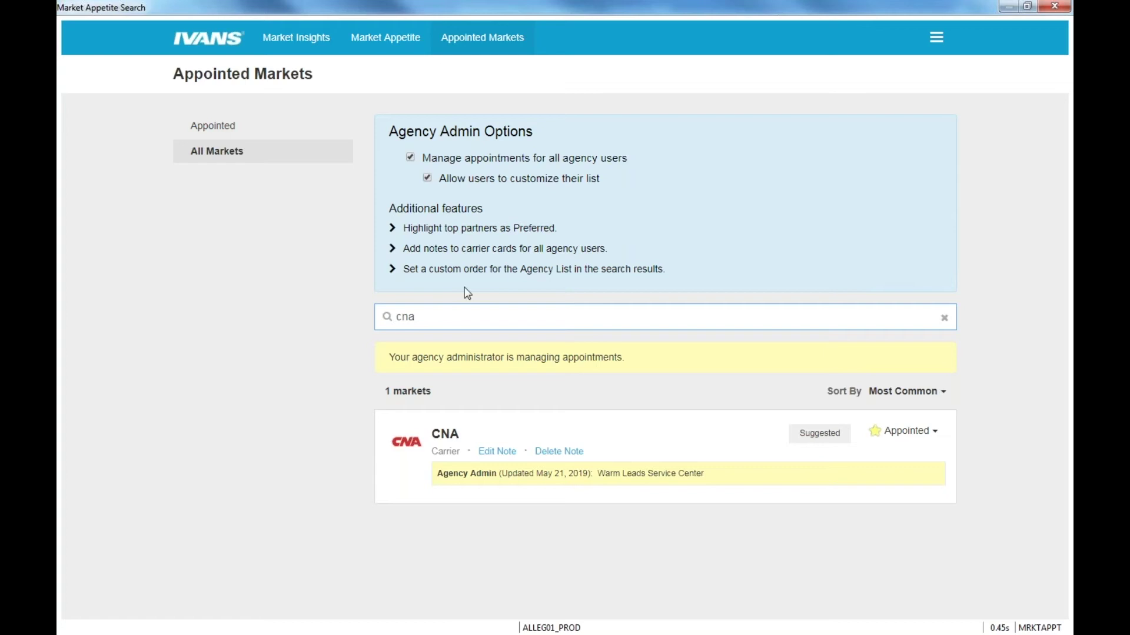
Start a new Market Appetite search and look up industry 'xxxx', finding no NAICS or SIC matches
click(370, 39)
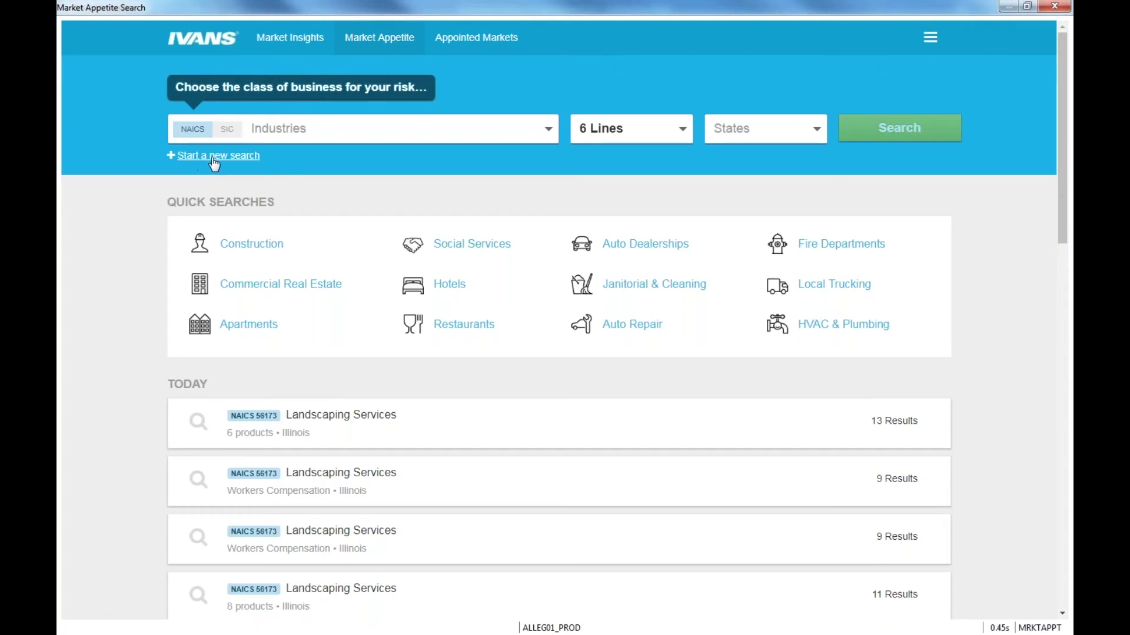
click(269, 138)
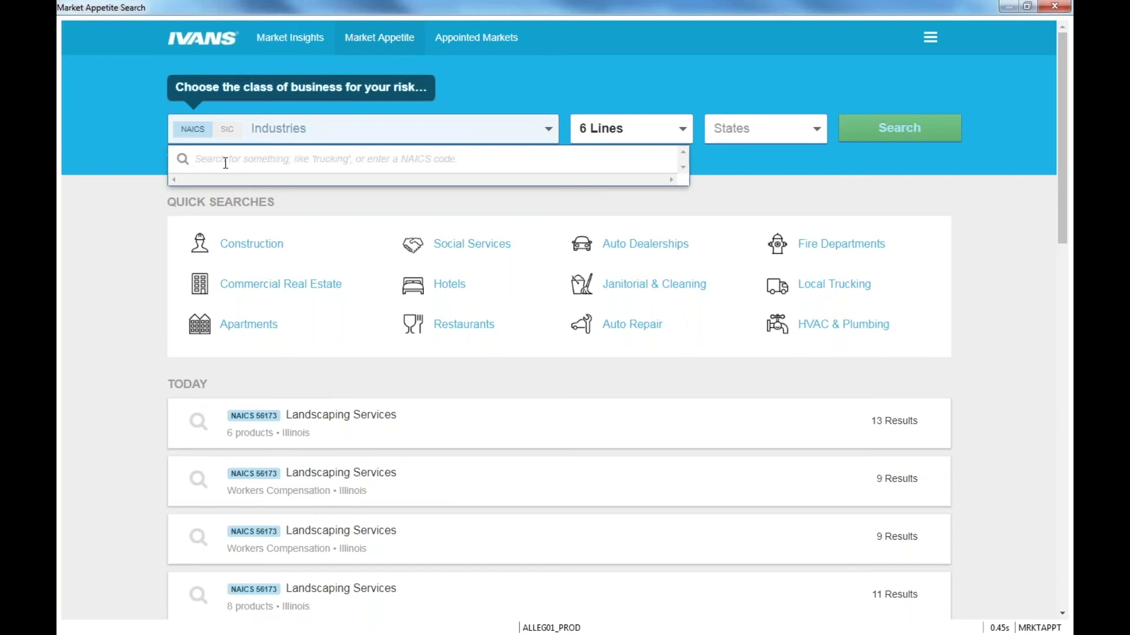
text(xxxx)
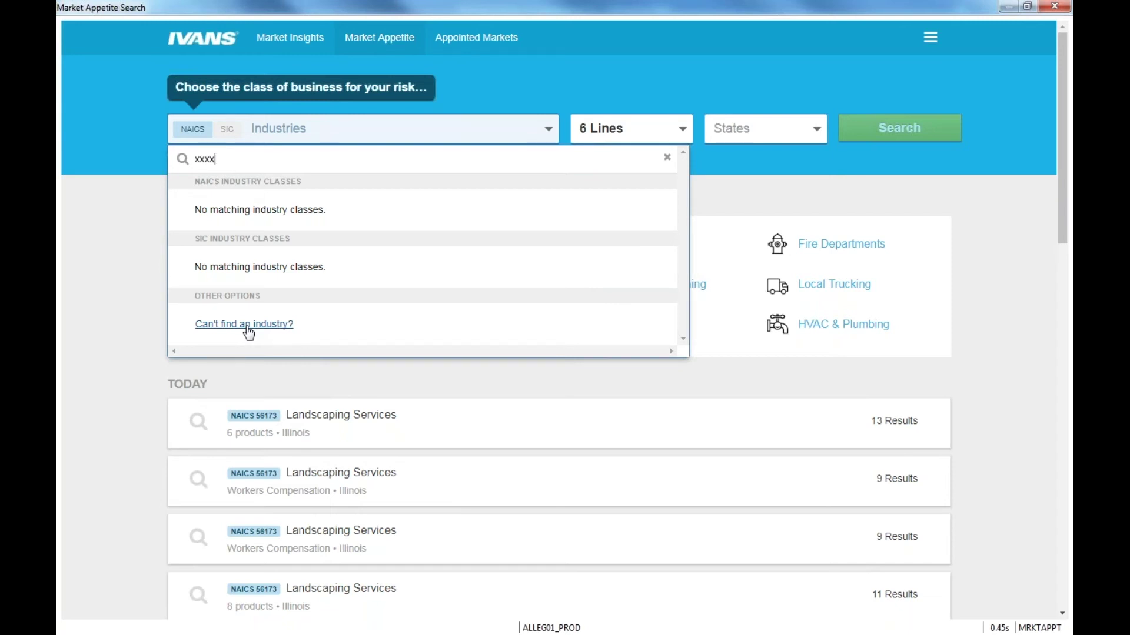
Erase 'xxxx' from the industry lookup, leaving it empty
key(BackSpace)
key(BackSpace)
key(BackSpace)
key(BackSpace)
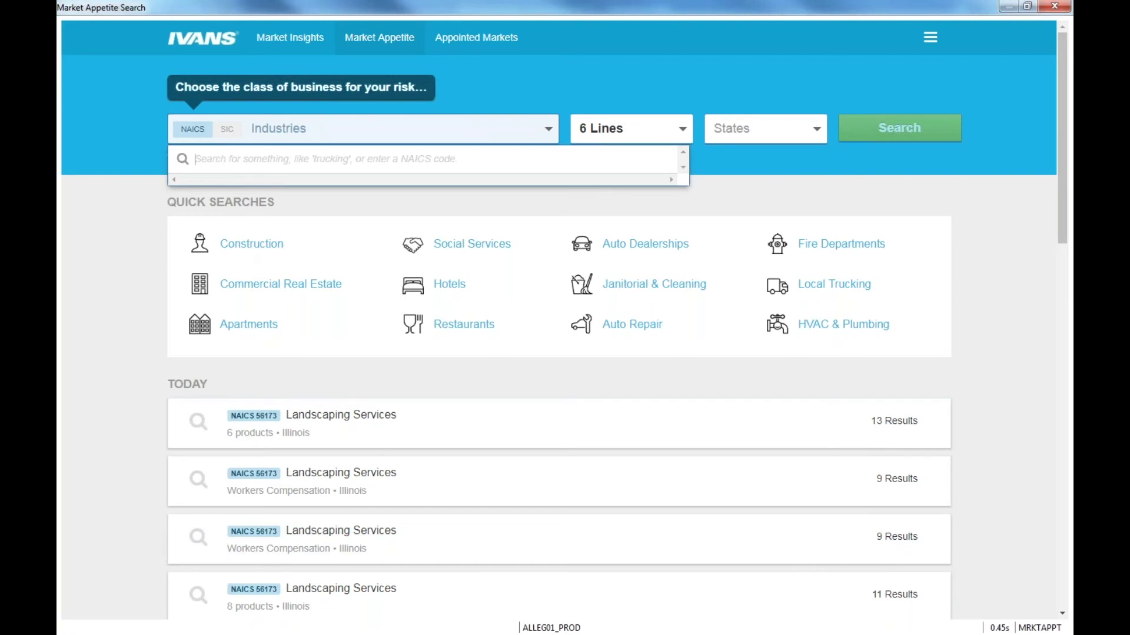
Search industries for 'chiro' and pick NAICS 621310 Offices of Chiropractors
text(chr)
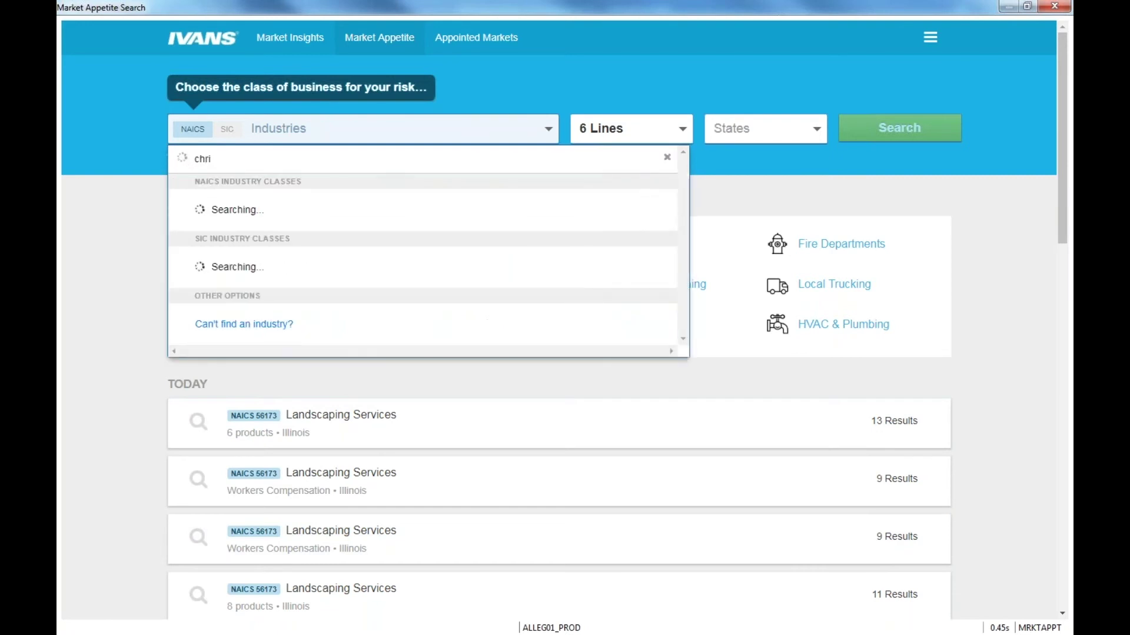
key(BackSpace)
text(e)
key(BackSpace)
text(iro)
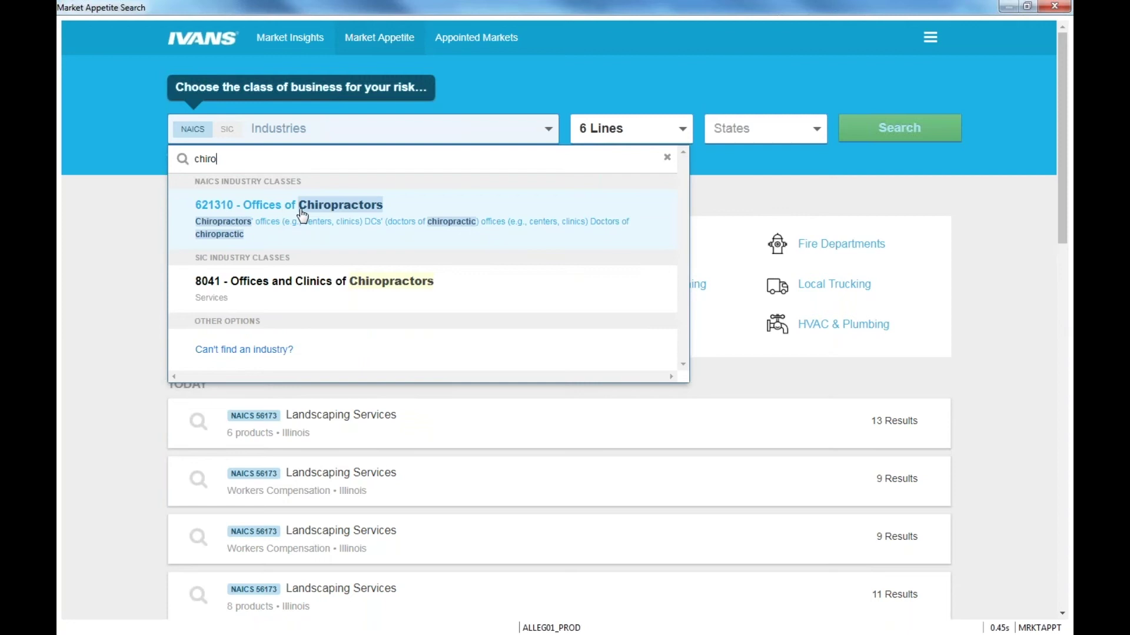
click(303, 216)
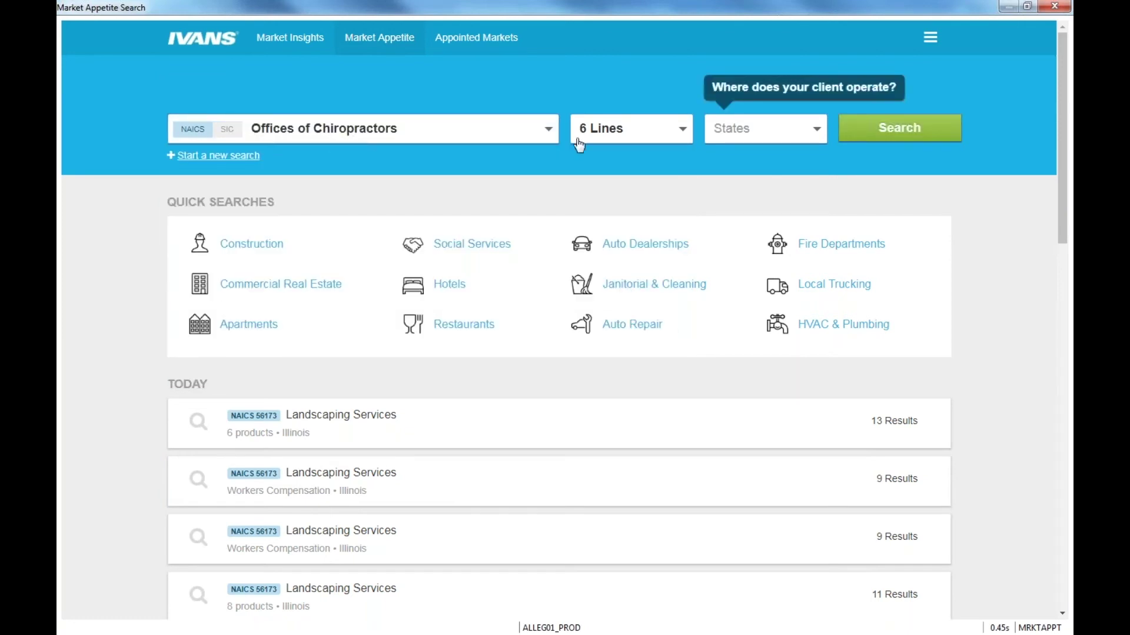
Review the six checked lines: Auto, BOP, General Liability, Property, Umbrella, Workers Compensation
click(683, 139)
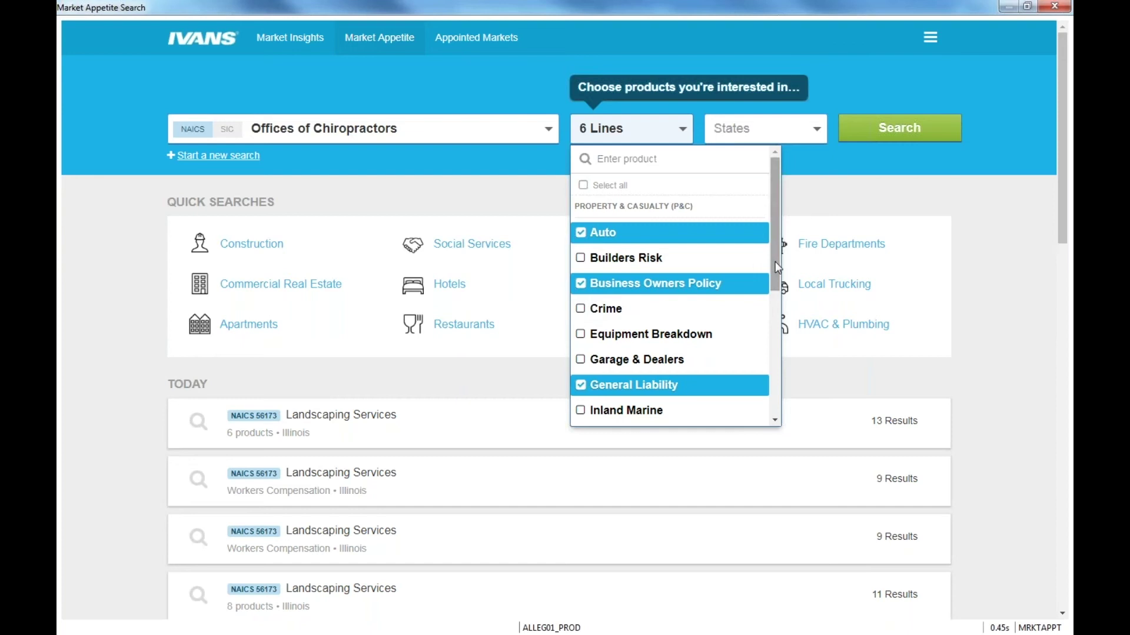
drag(775, 265, 785, 391)
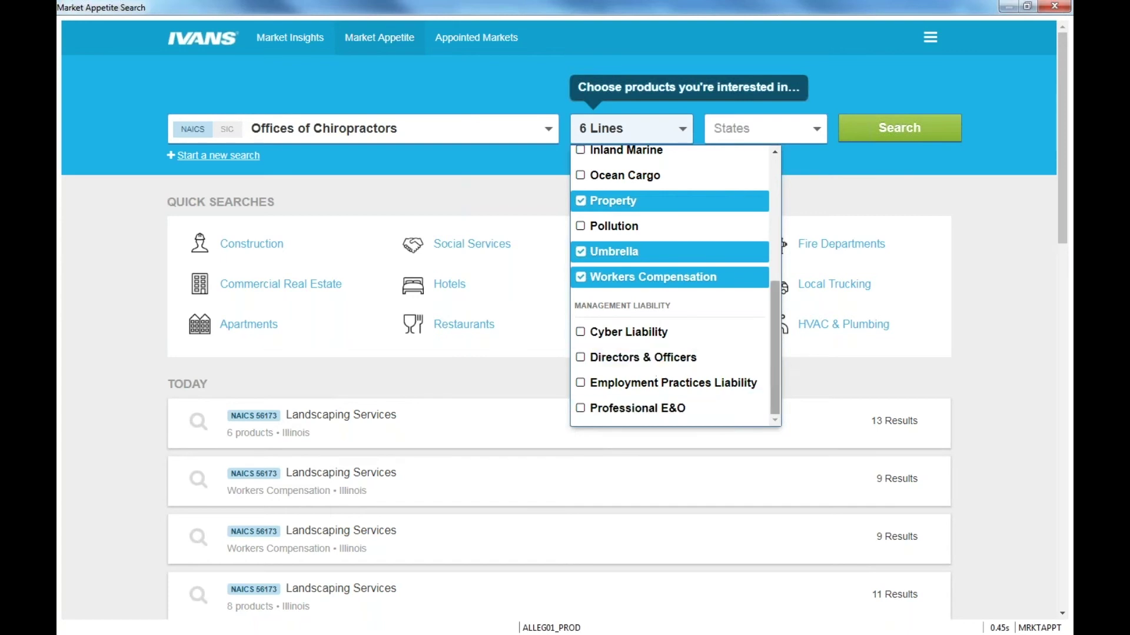
scroll(775, 379, up, 5)
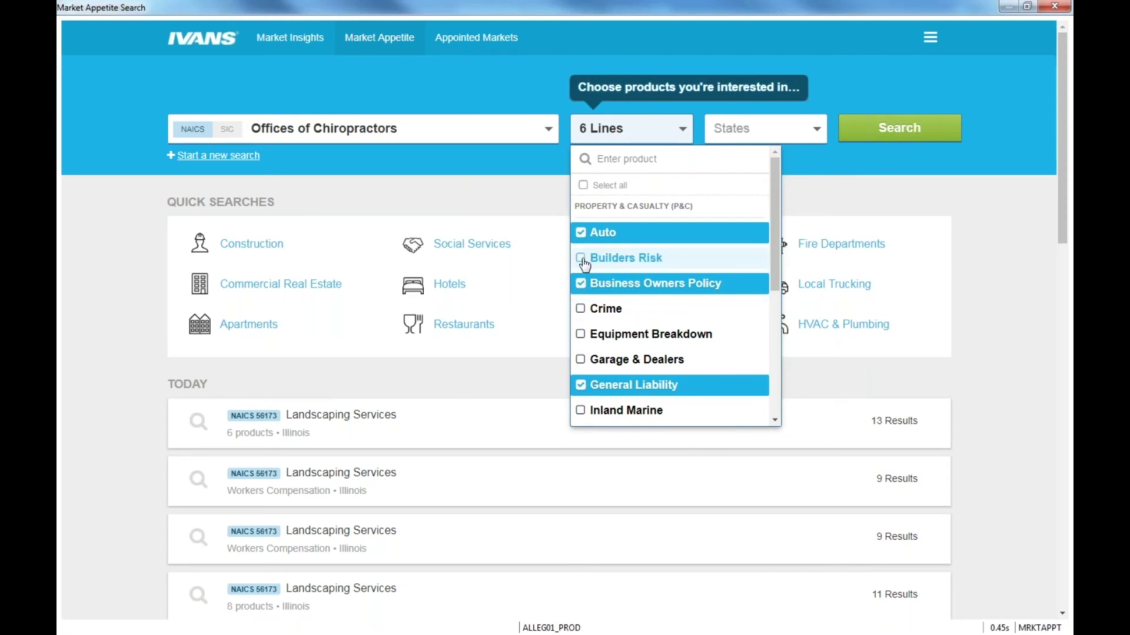
Select Illinois as the only state, briefly checking and then unchecking Georgia
click(797, 134)
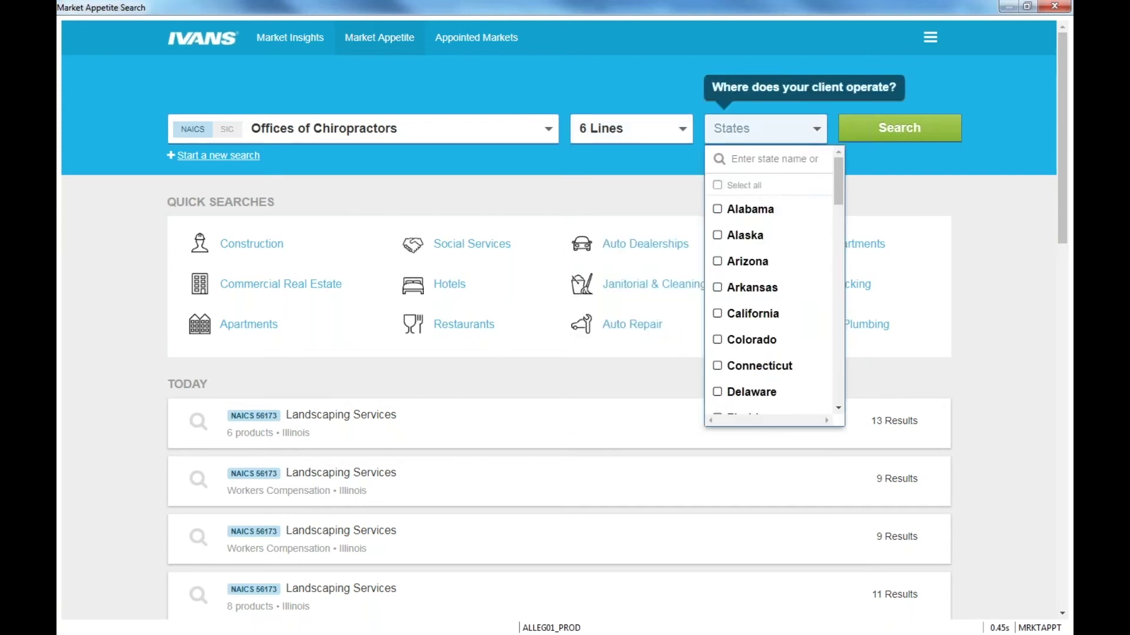
scroll(841, 333, down, 4)
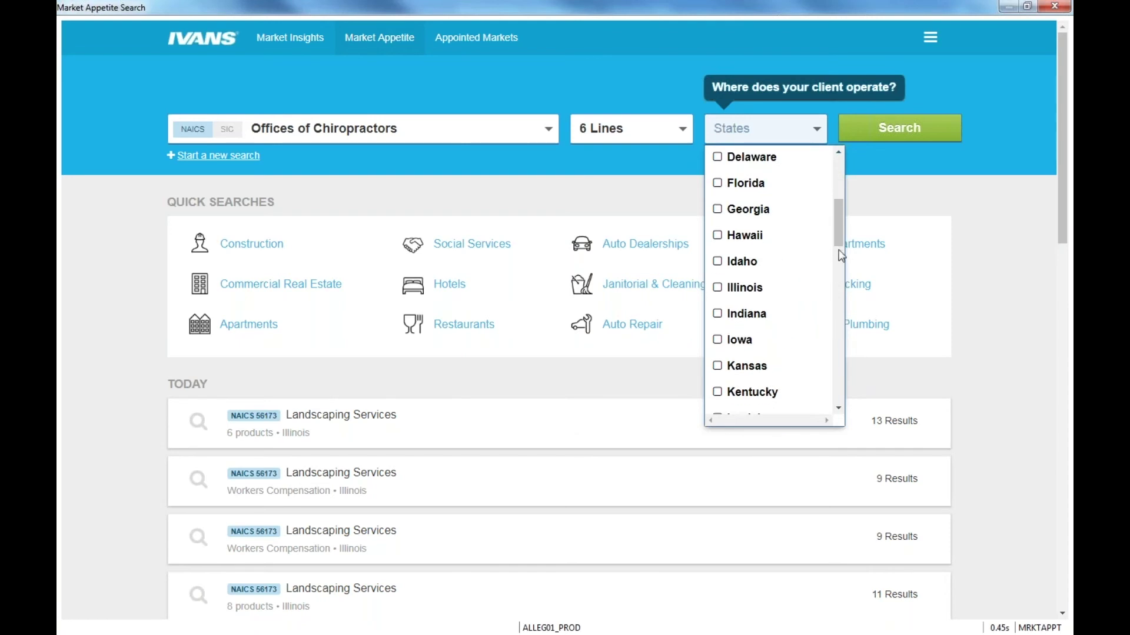
scroll(839, 229, up, 4)
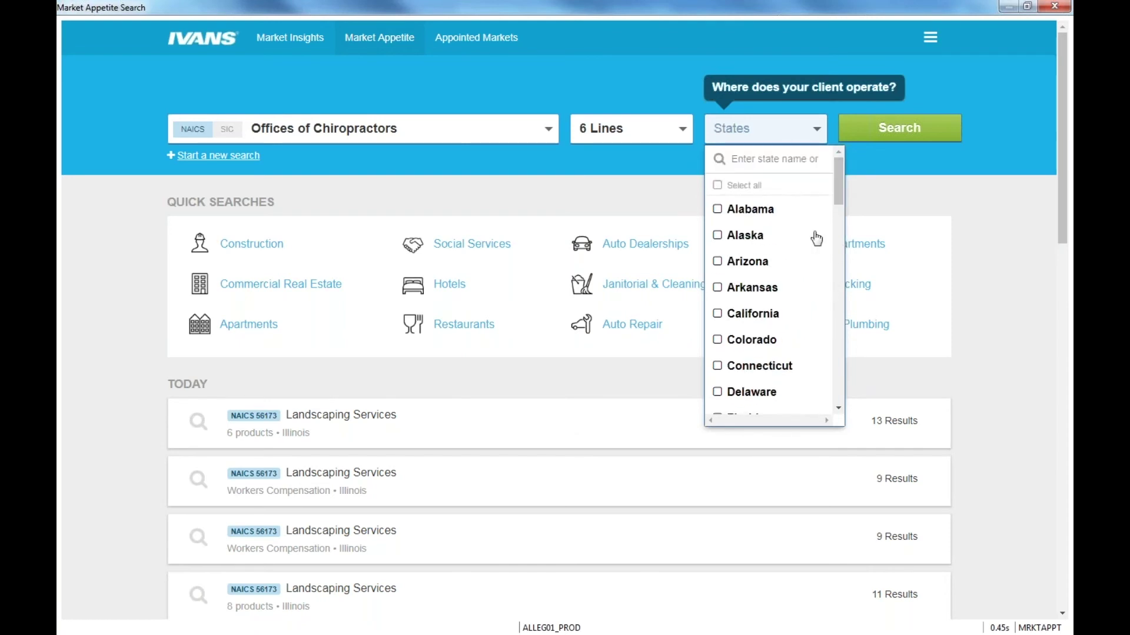
scroll(820, 265, down, 4)
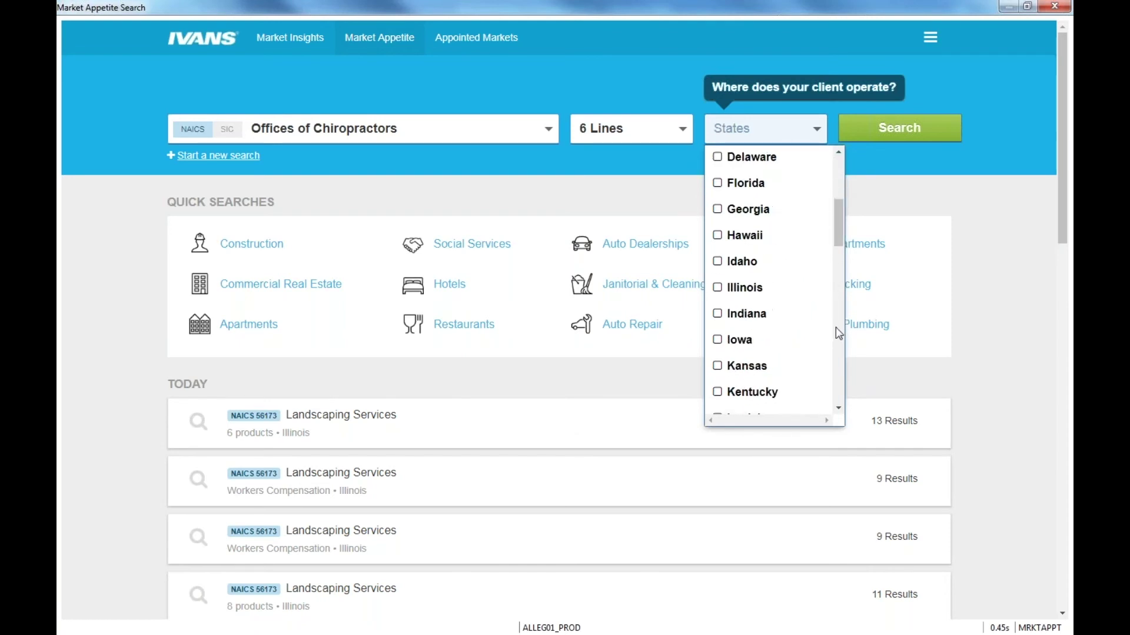
click(719, 293)
click(717, 219)
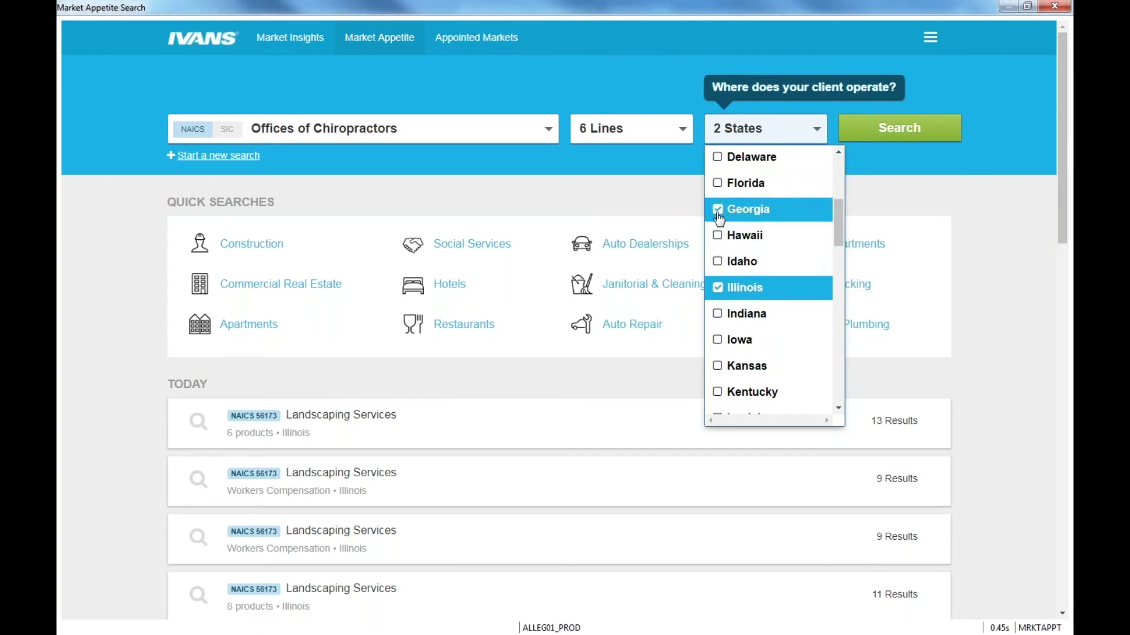
click(718, 215)
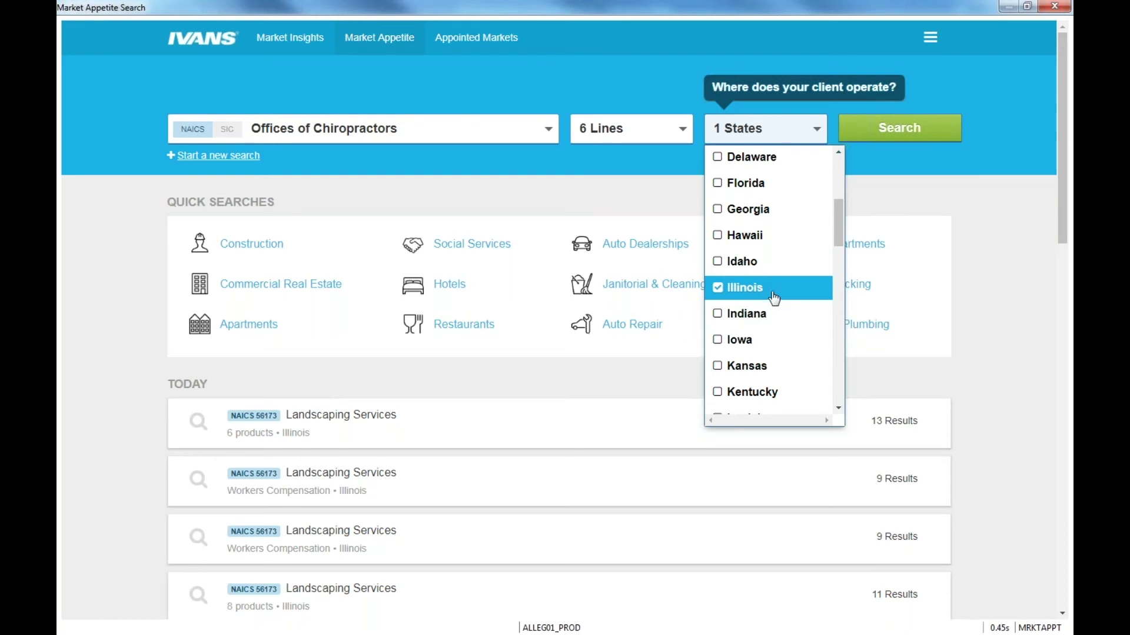
Run the chiropractor search and scroll through the 16 market results, led by State Auto
click(905, 138)
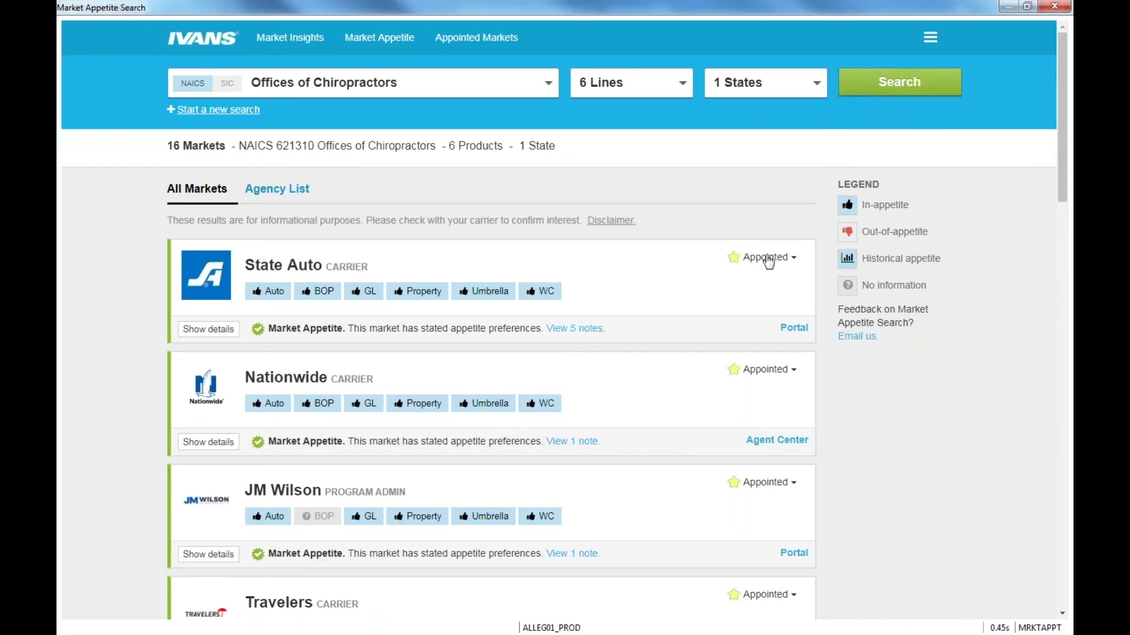
scroll(657, 445, down, 3)
scroll(657, 446, down, 2)
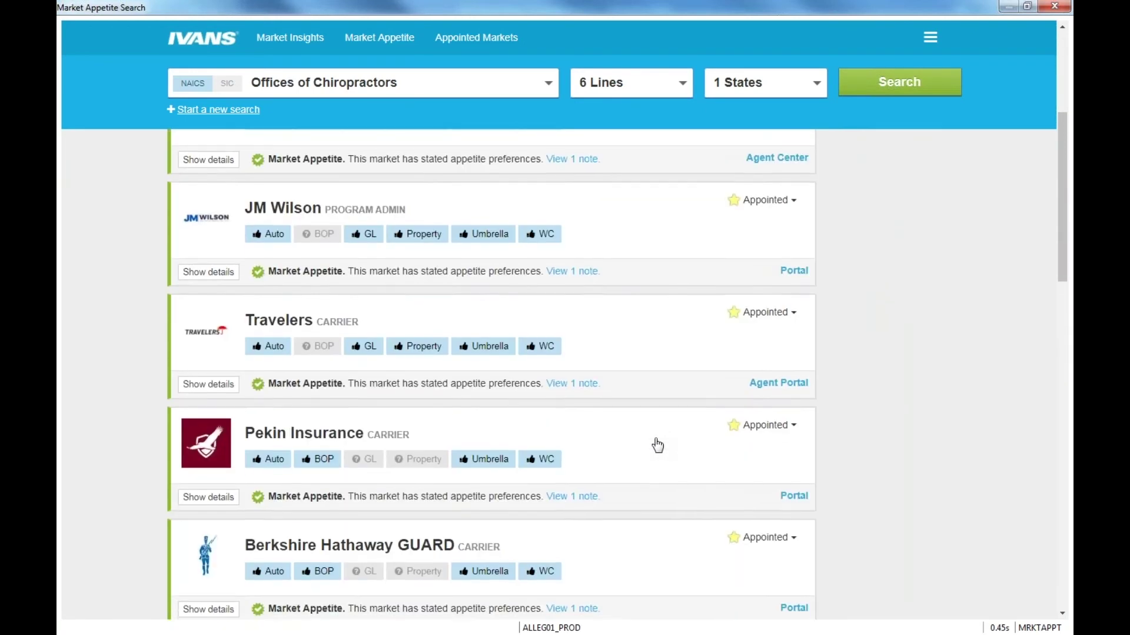
scroll(657, 445, down, 5)
scroll(657, 445, down, 6)
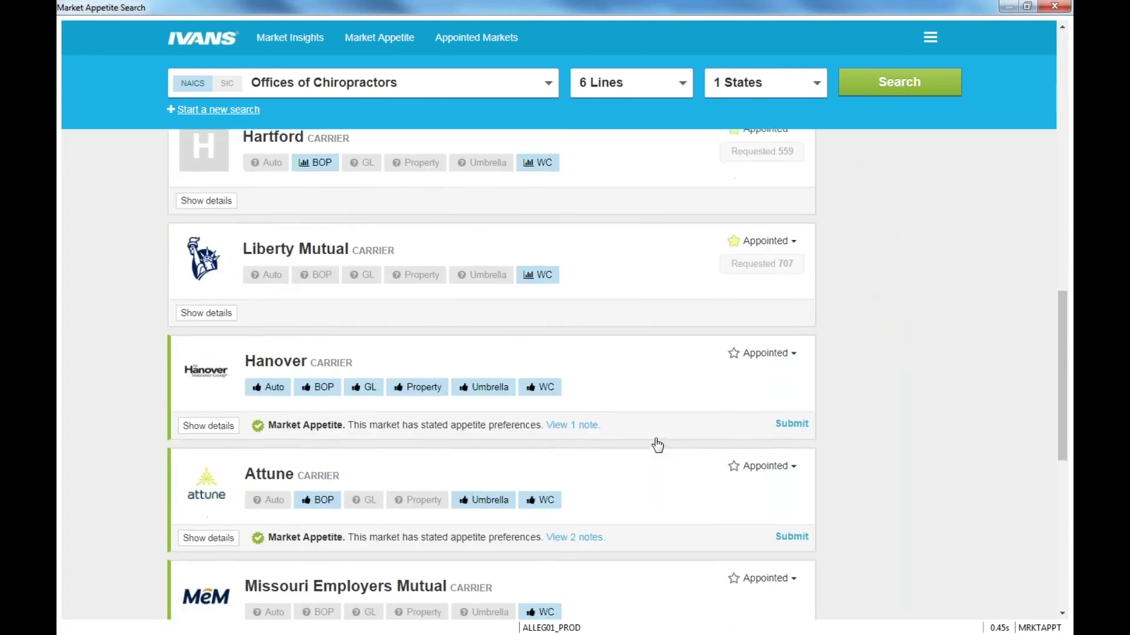
scroll(657, 445, down, 2)
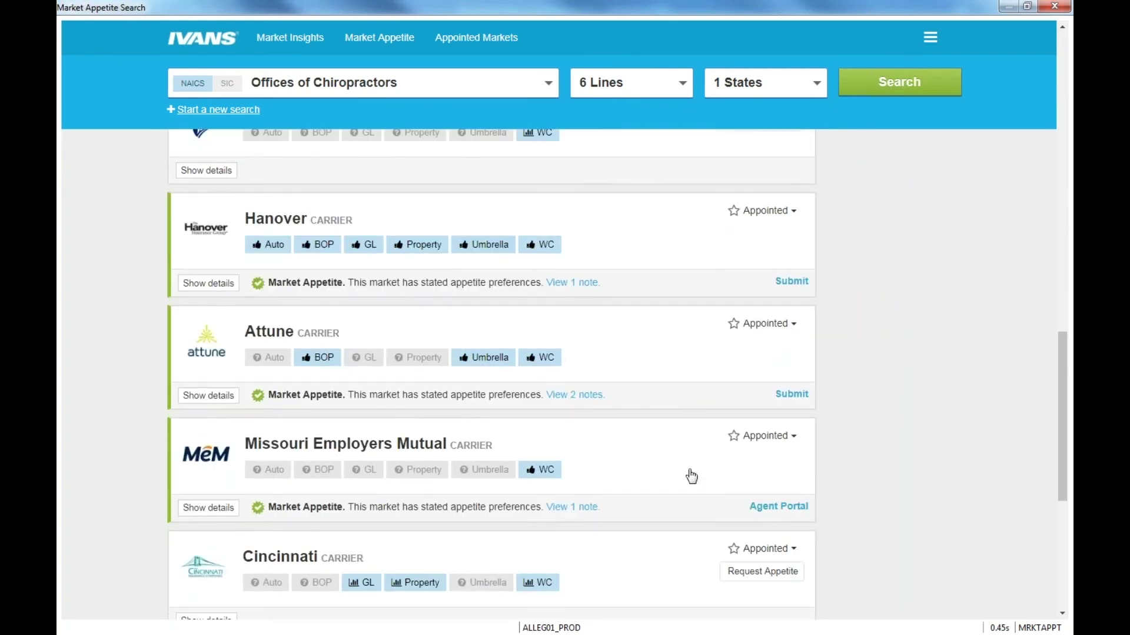
scroll(684, 471, down, 5)
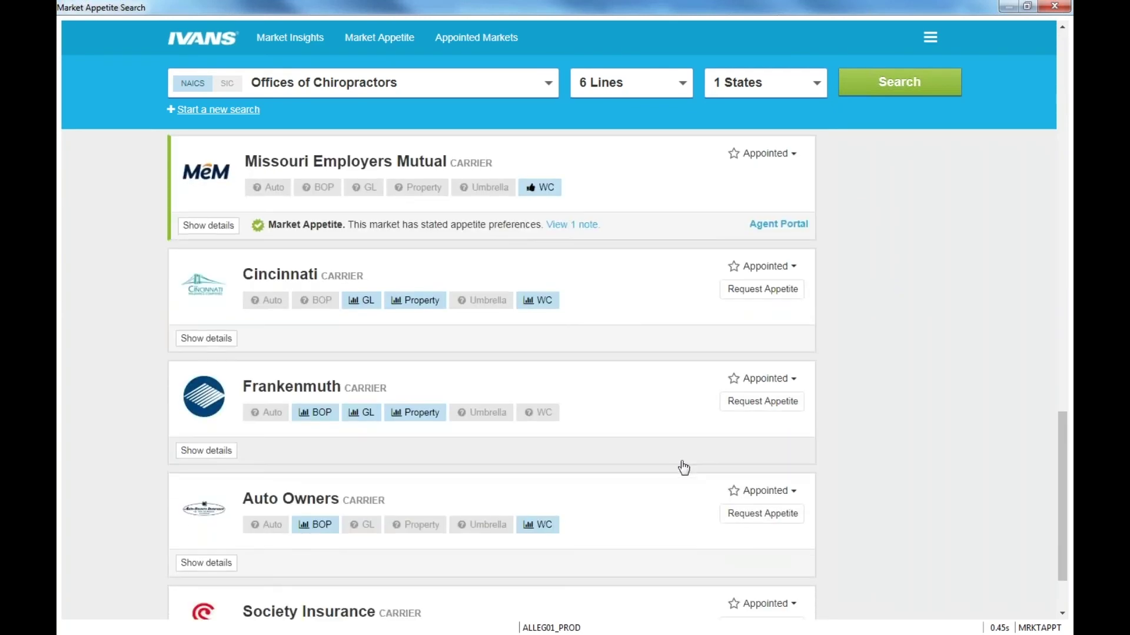
scroll(684, 468, down, 2)
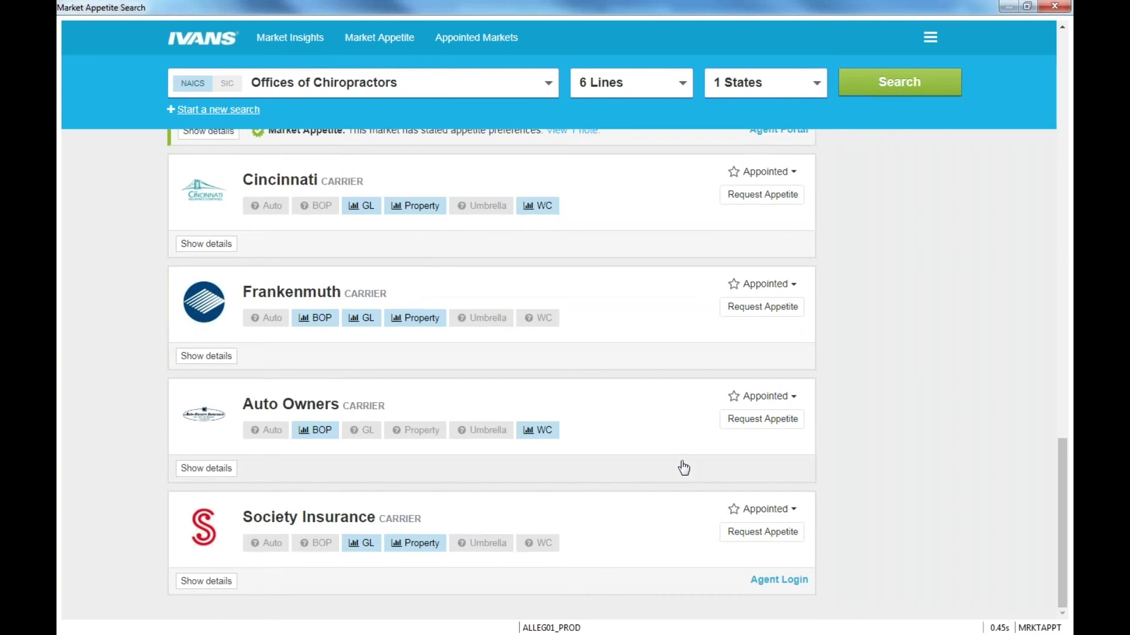
scroll(680, 486, up, 12)
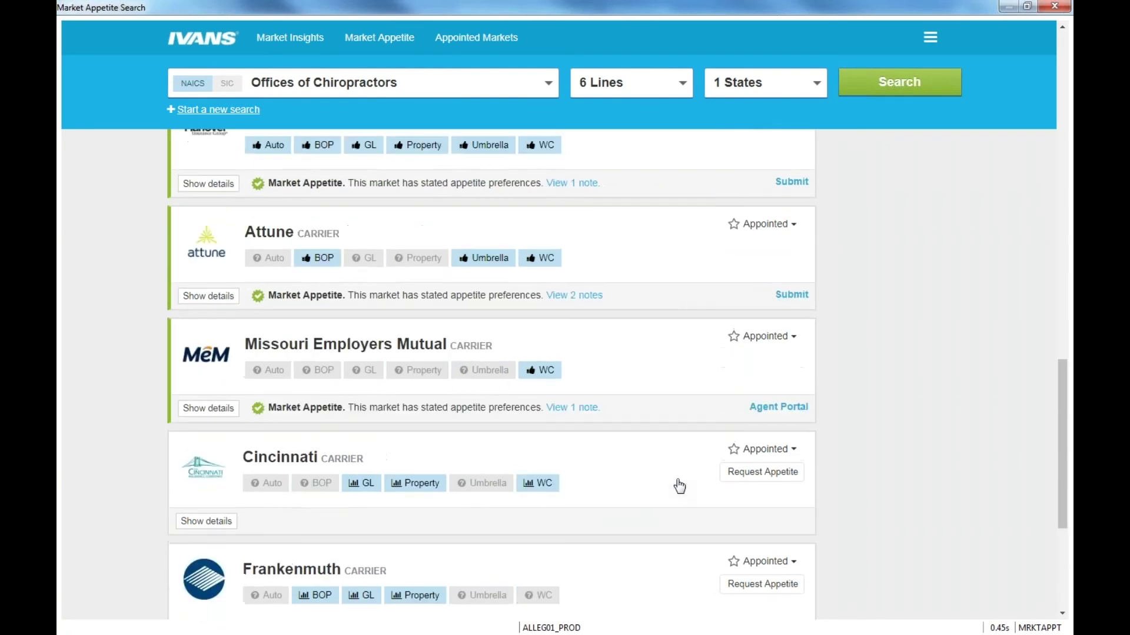
scroll(679, 486, up, 3)
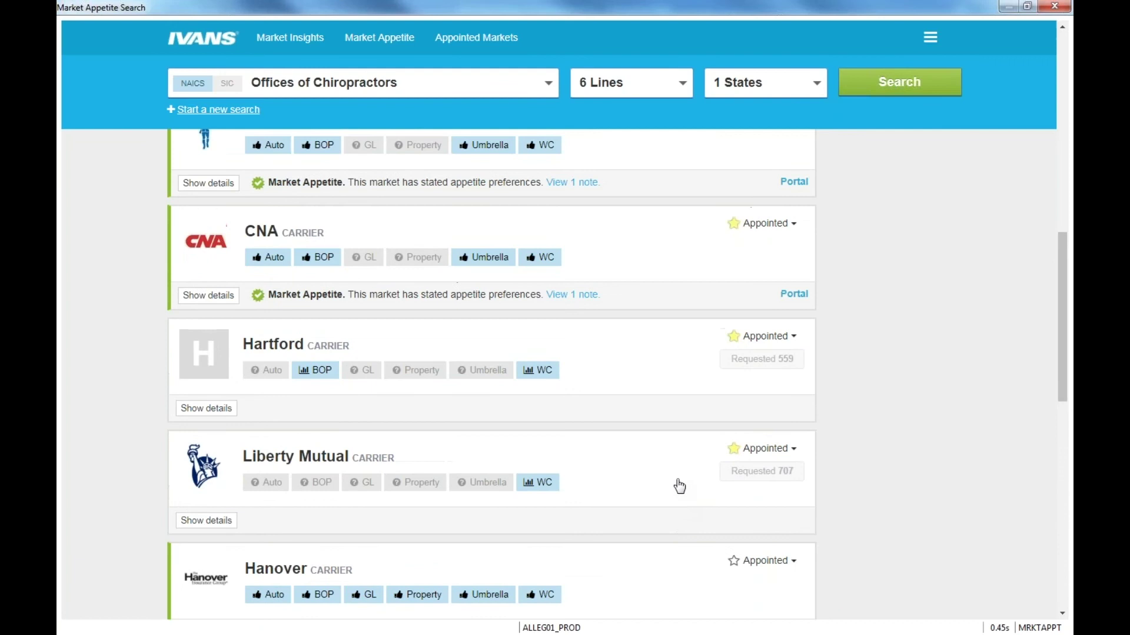
scroll(679, 486, up, 9)
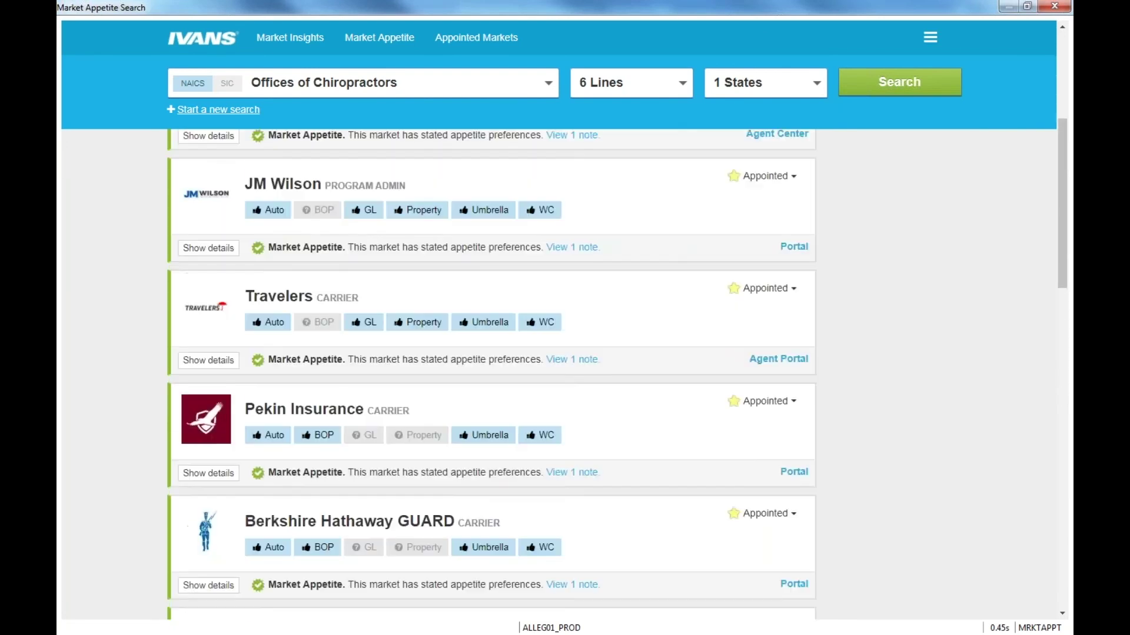
scroll(677, 335, up, 2)
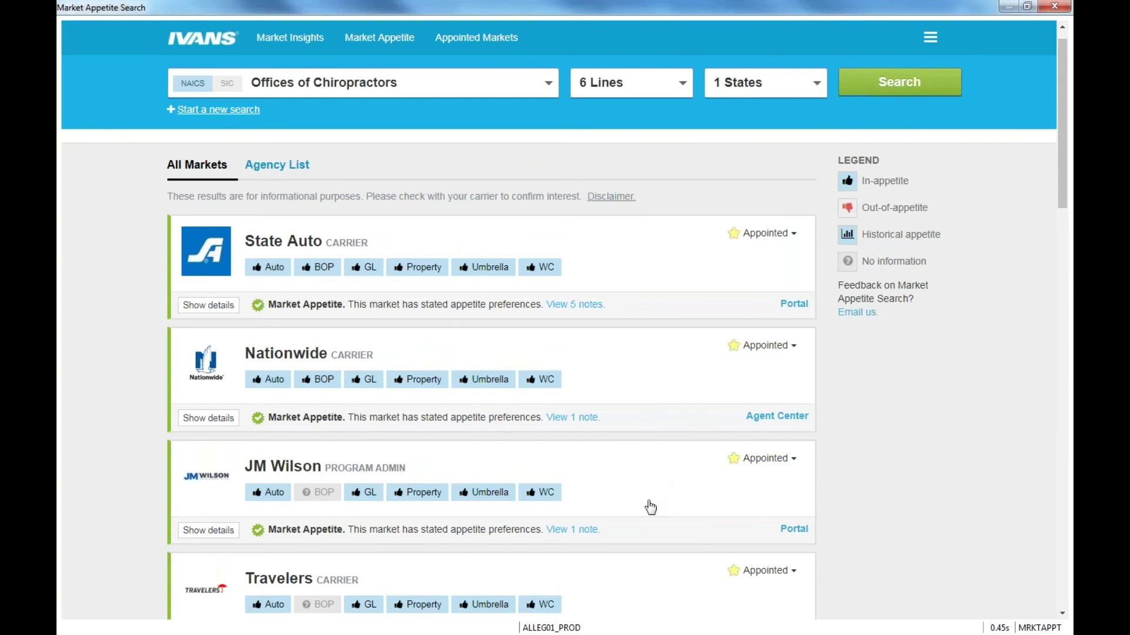
scroll(650, 507, down, 1)
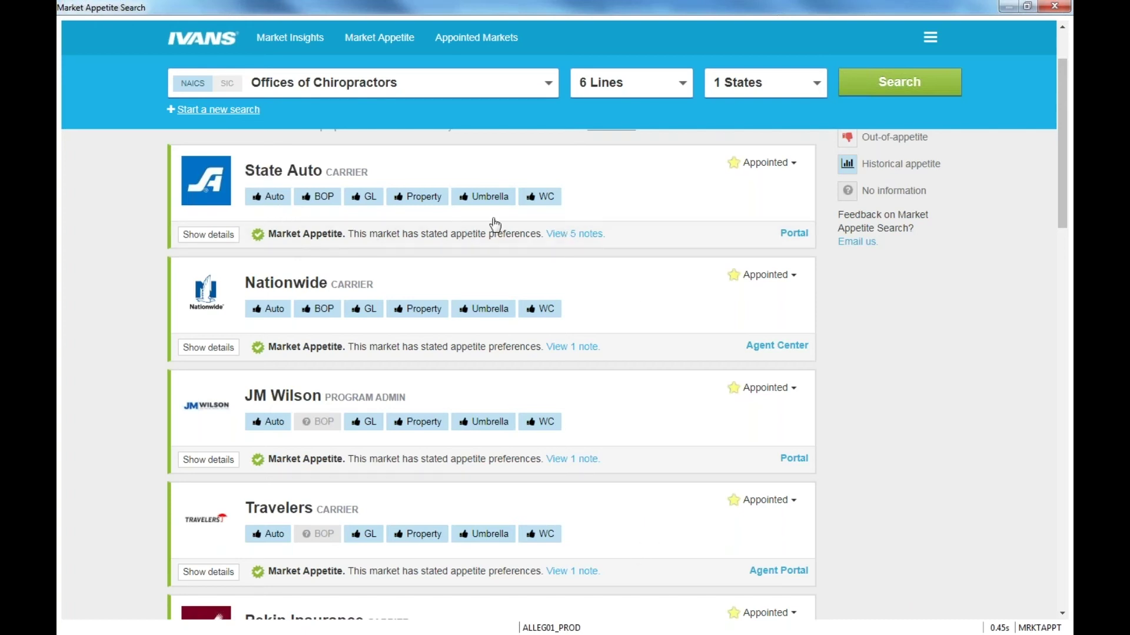
scroll(955, 306, up, 3)
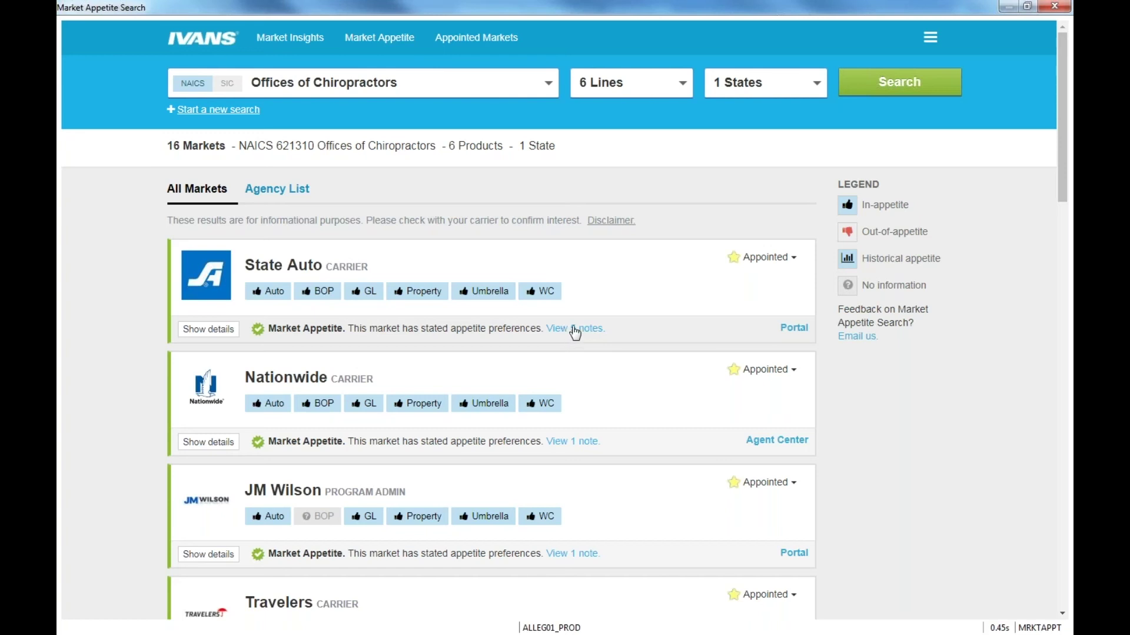
click(558, 329)
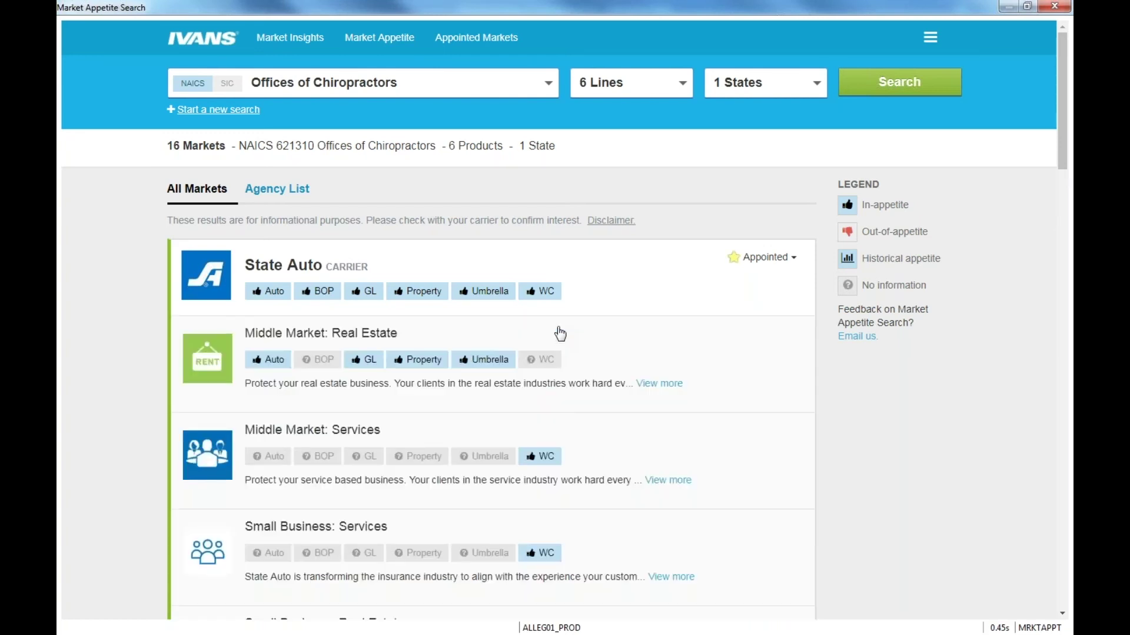
scroll(559, 330, down, 2)
scroll(557, 320, up, 2)
scroll(595, 328, down, 1)
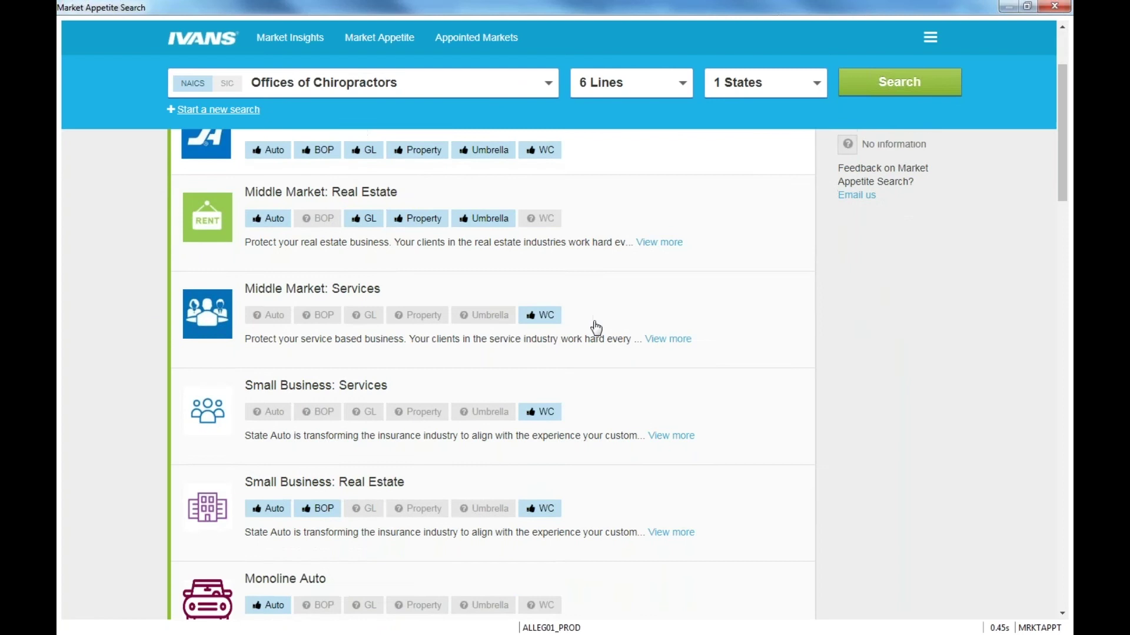
scroll(596, 328, down, 2)
scroll(540, 407, down, 1)
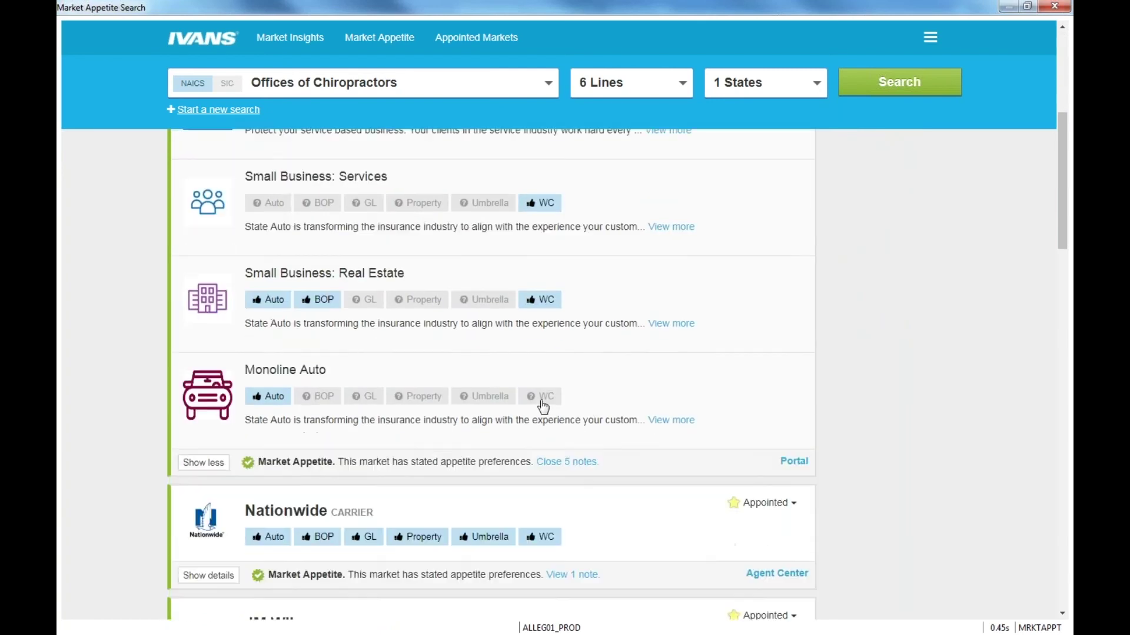
click(669, 421)
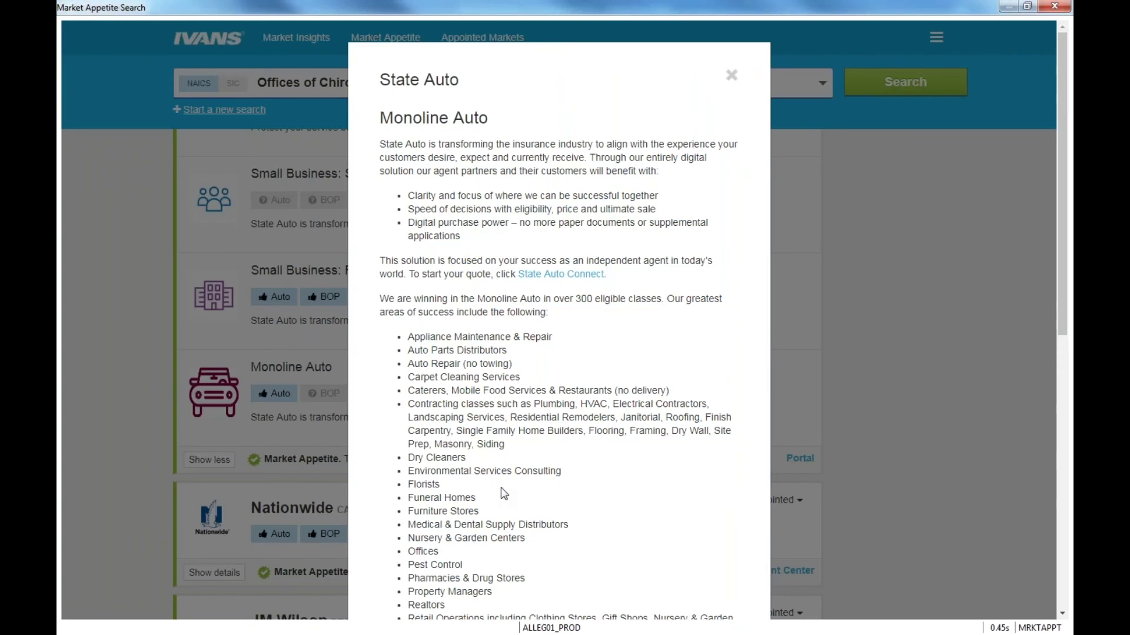
scroll(505, 493, down, 6)
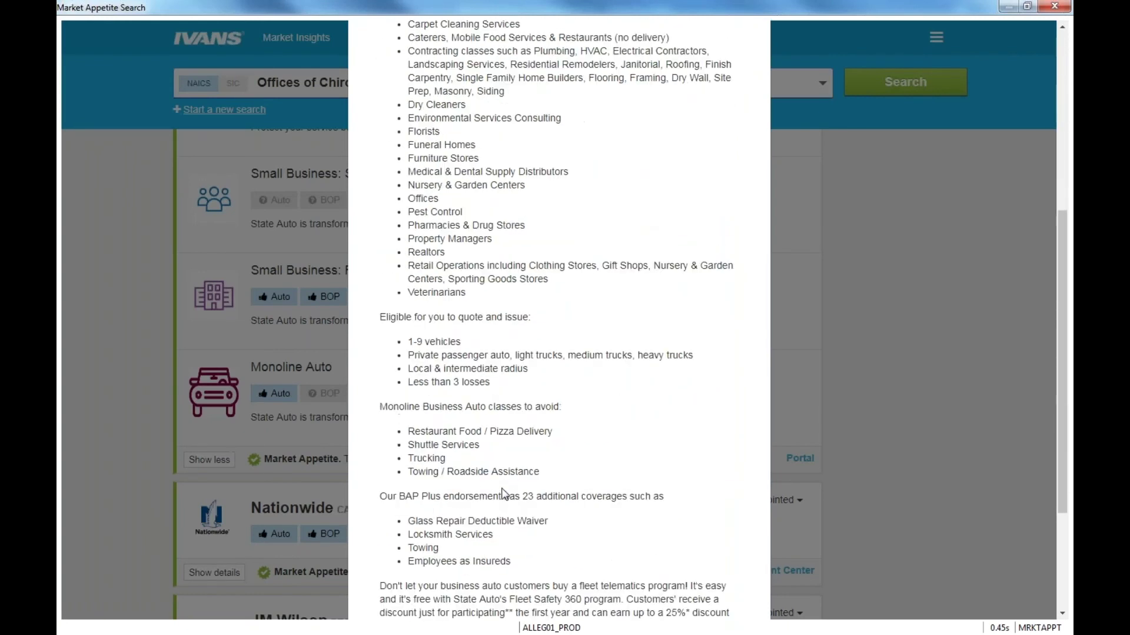
scroll(600, 470, down, 3)
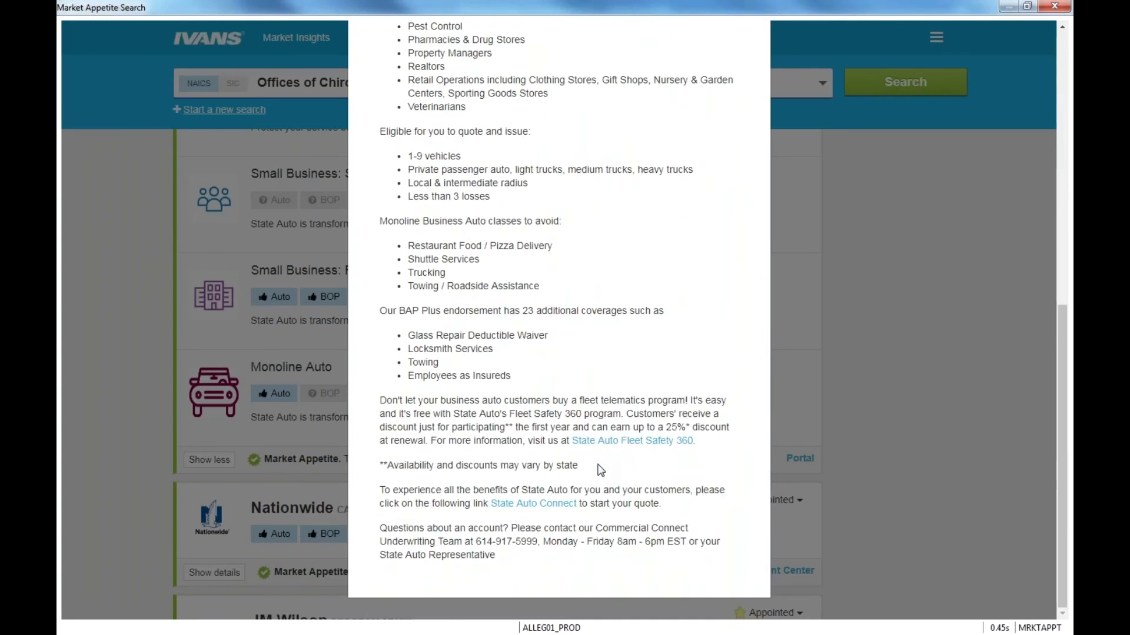
scroll(600, 470, up, 10)
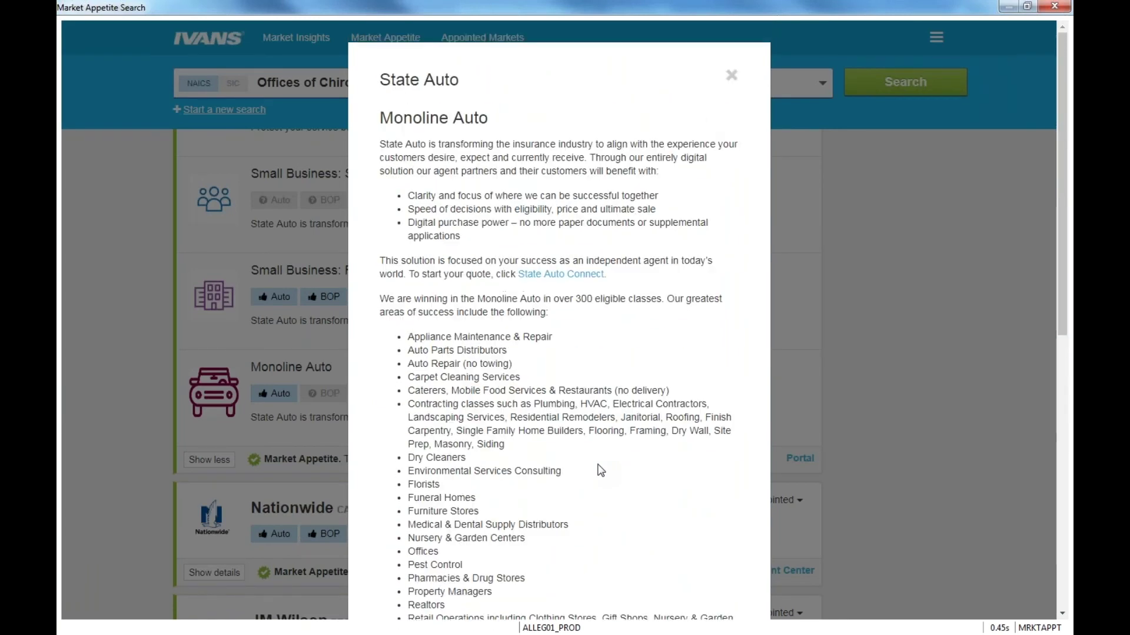
click(730, 74)
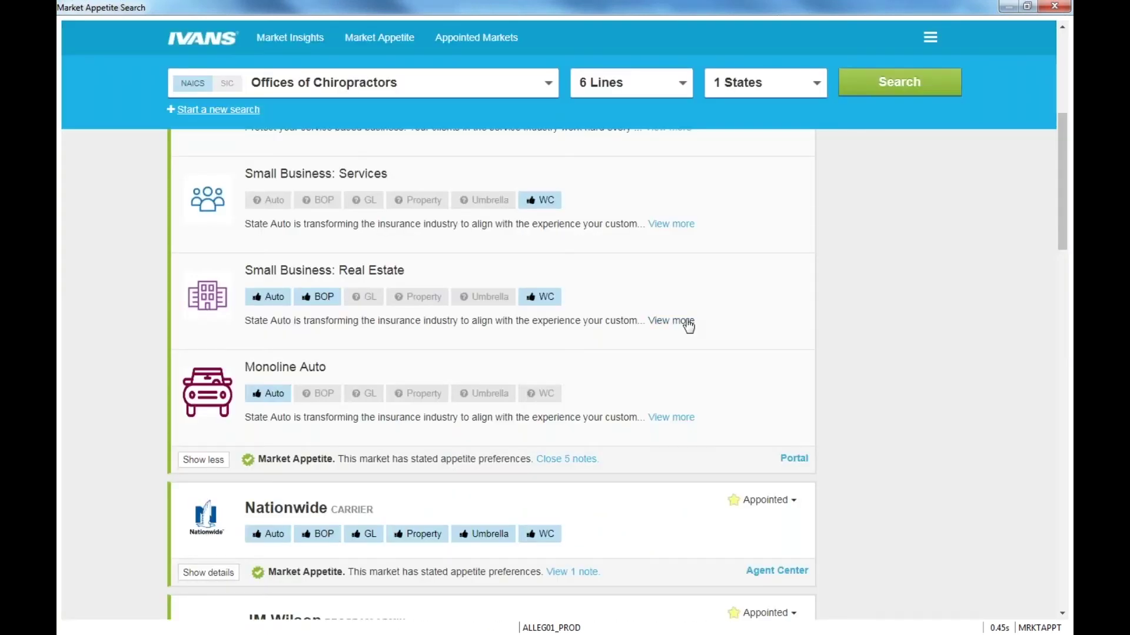
scroll(615, 323, up, 5)
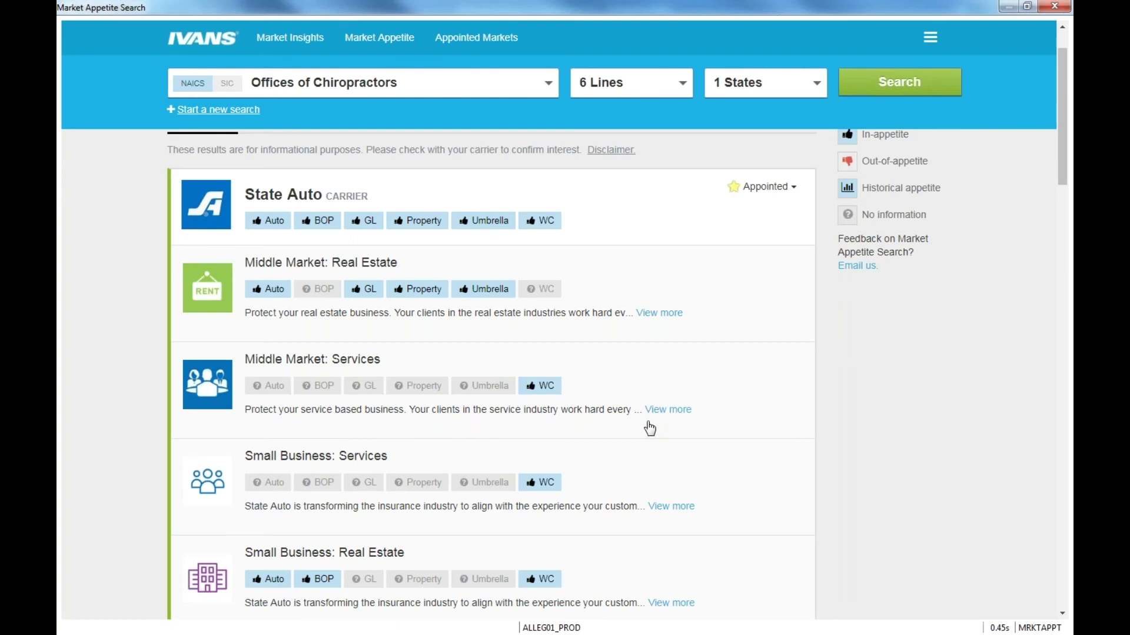
scroll(648, 426, down, 2)
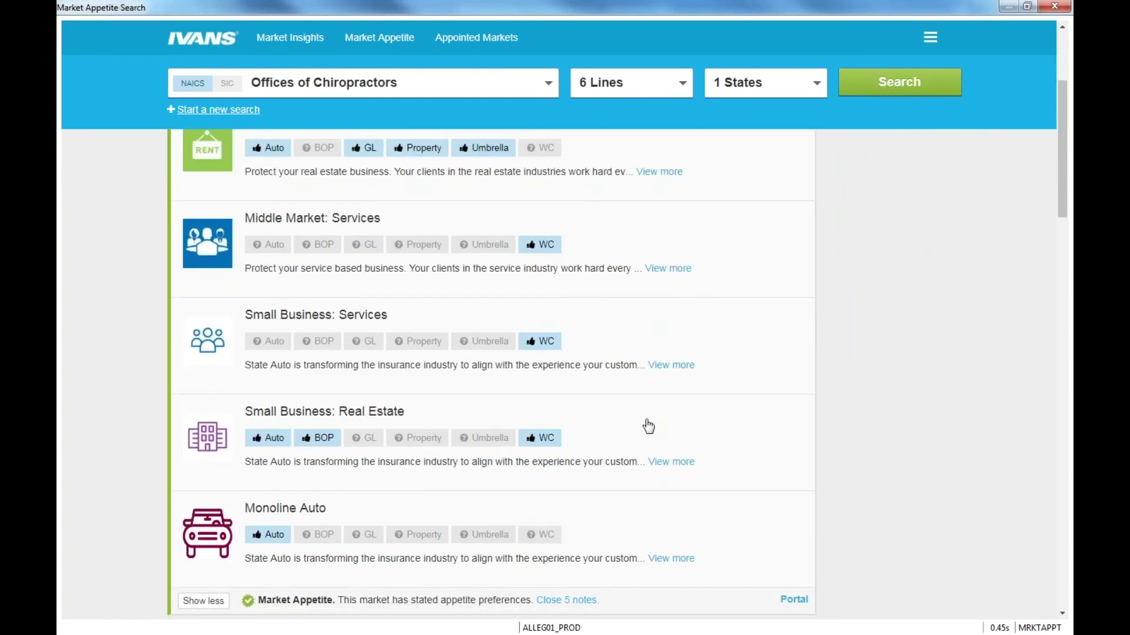
scroll(648, 424, down, 2)
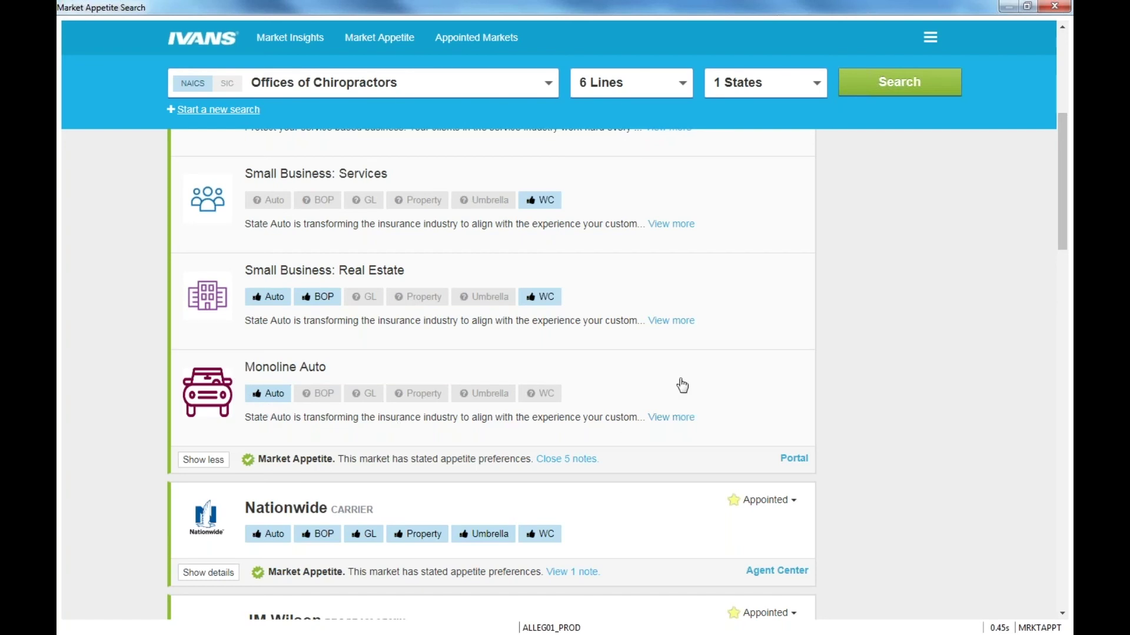
scroll(722, 386, down, 1)
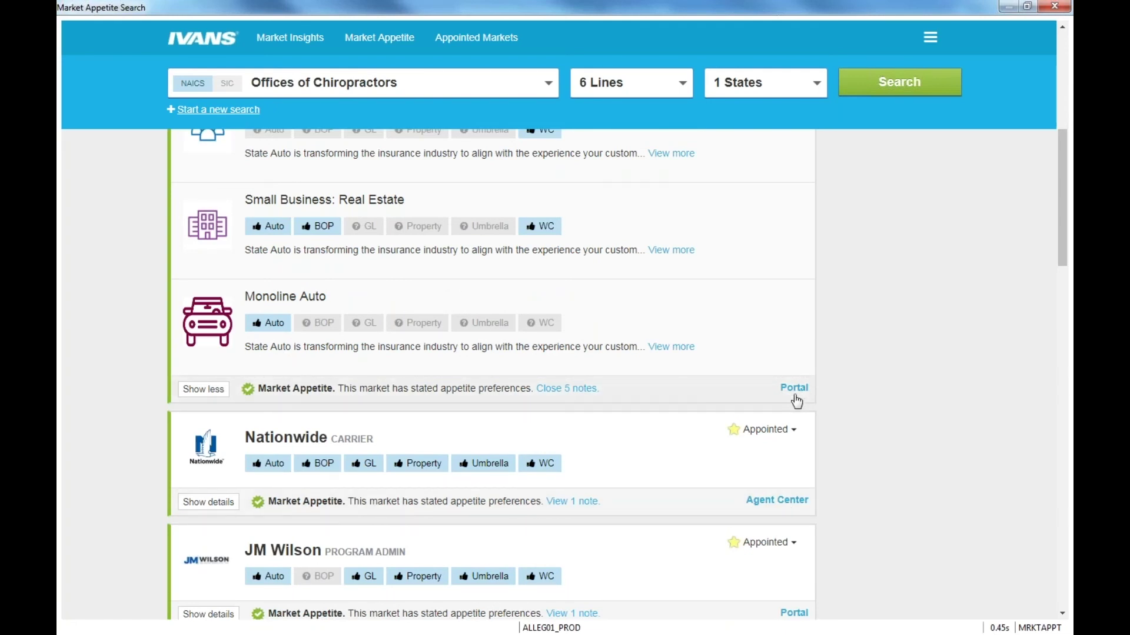
scroll(796, 402, down, 1)
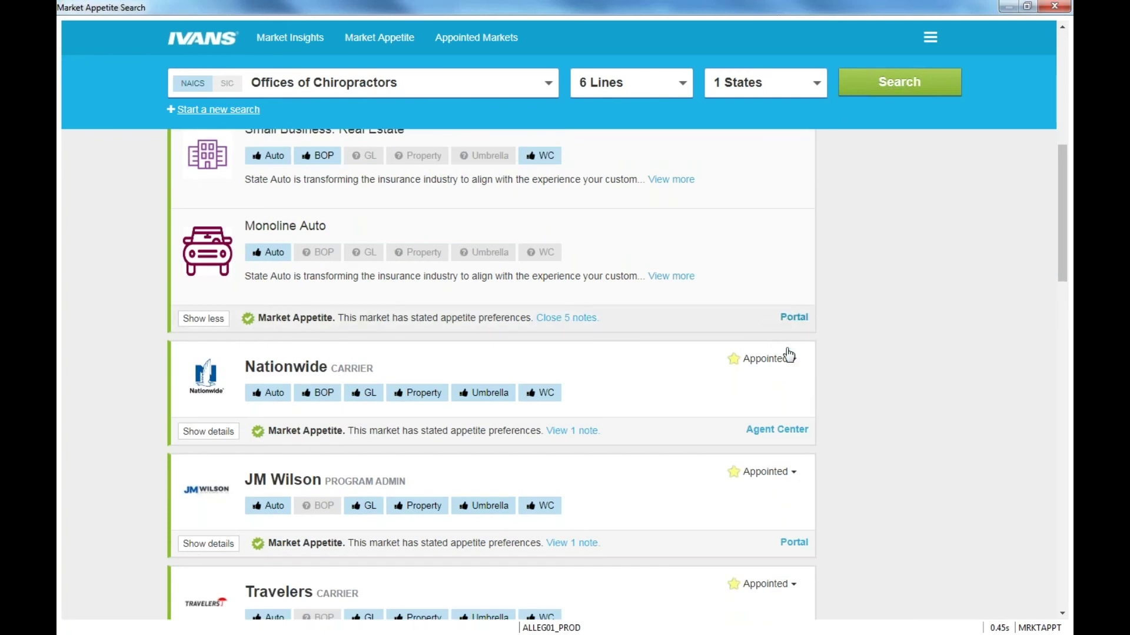
scroll(718, 429, up, 4)
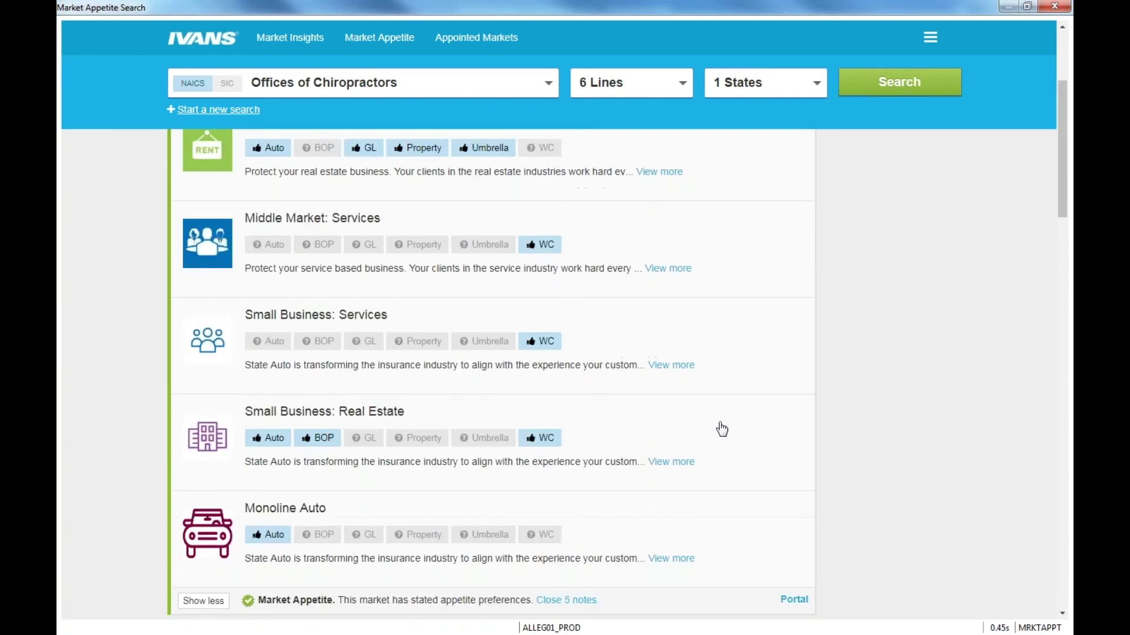
scroll(722, 430, up, 3)
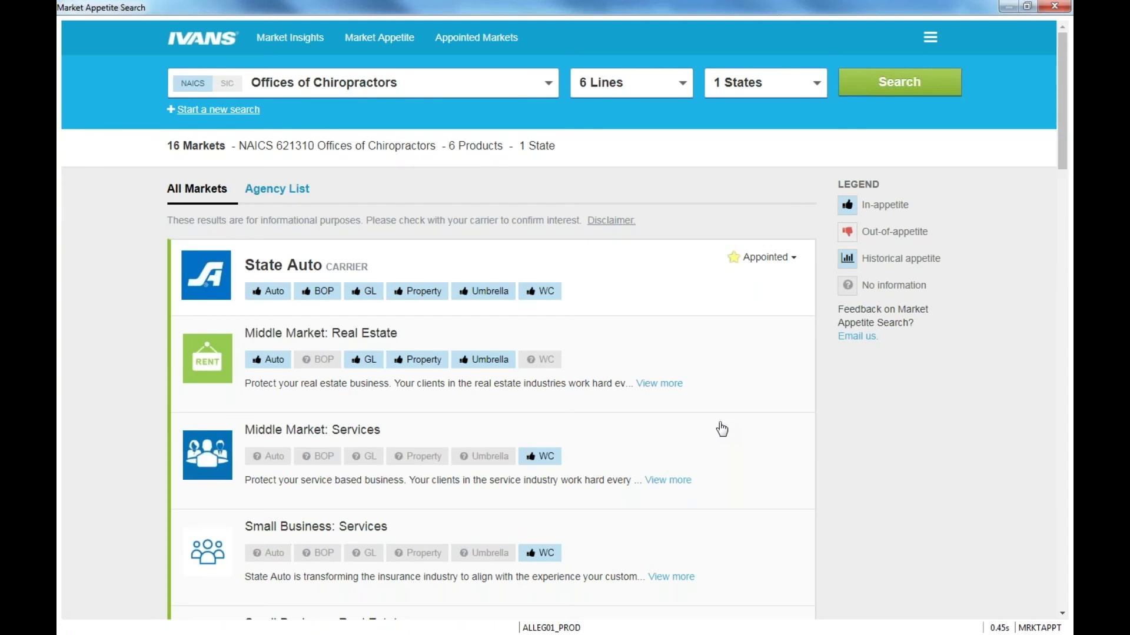
scroll(721, 430, down, 5)
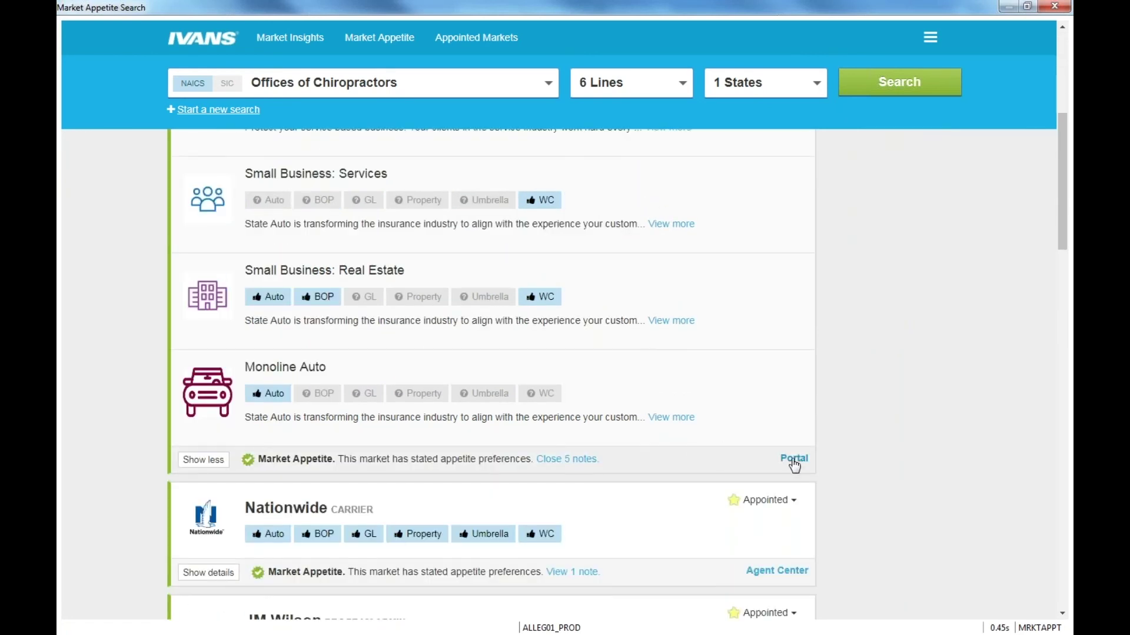
click(794, 462)
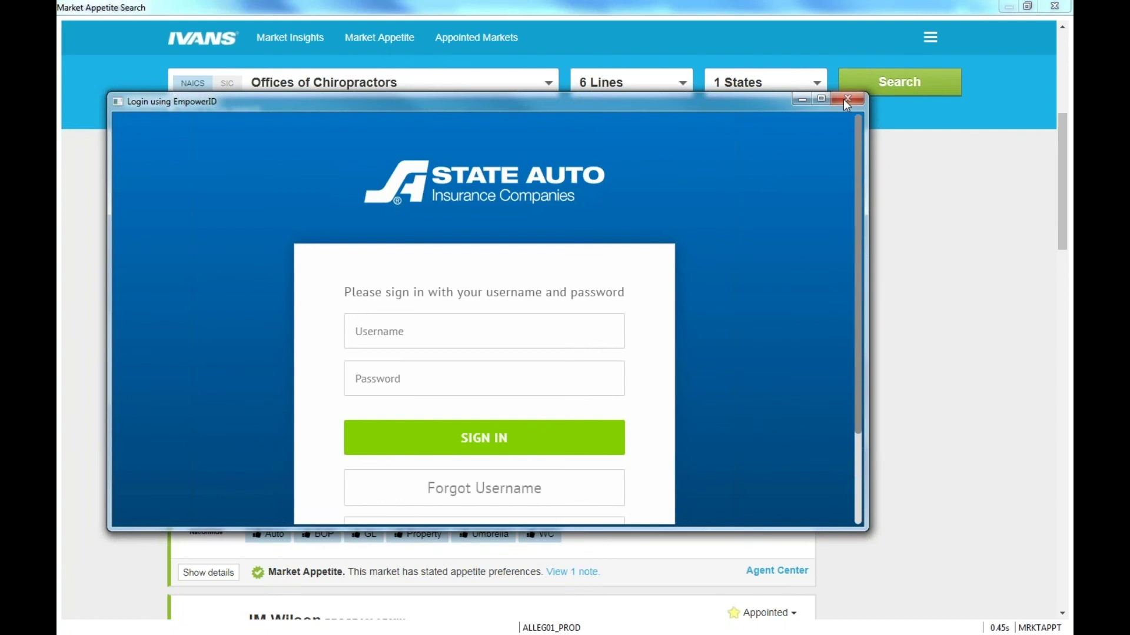
click(796, 103)
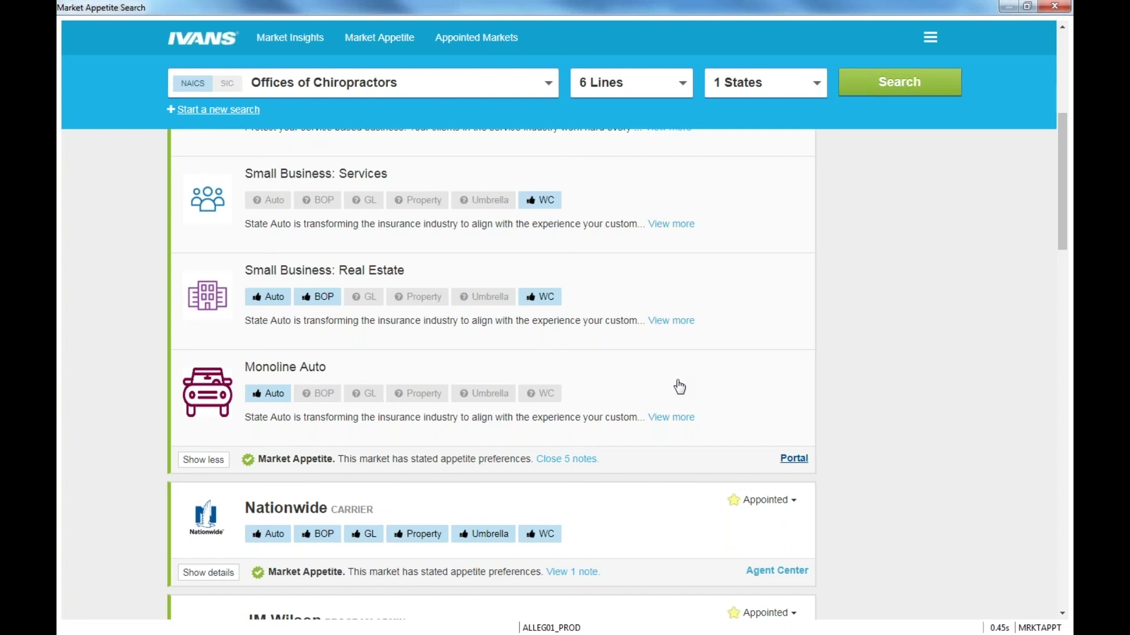
scroll(680, 387, up, 6)
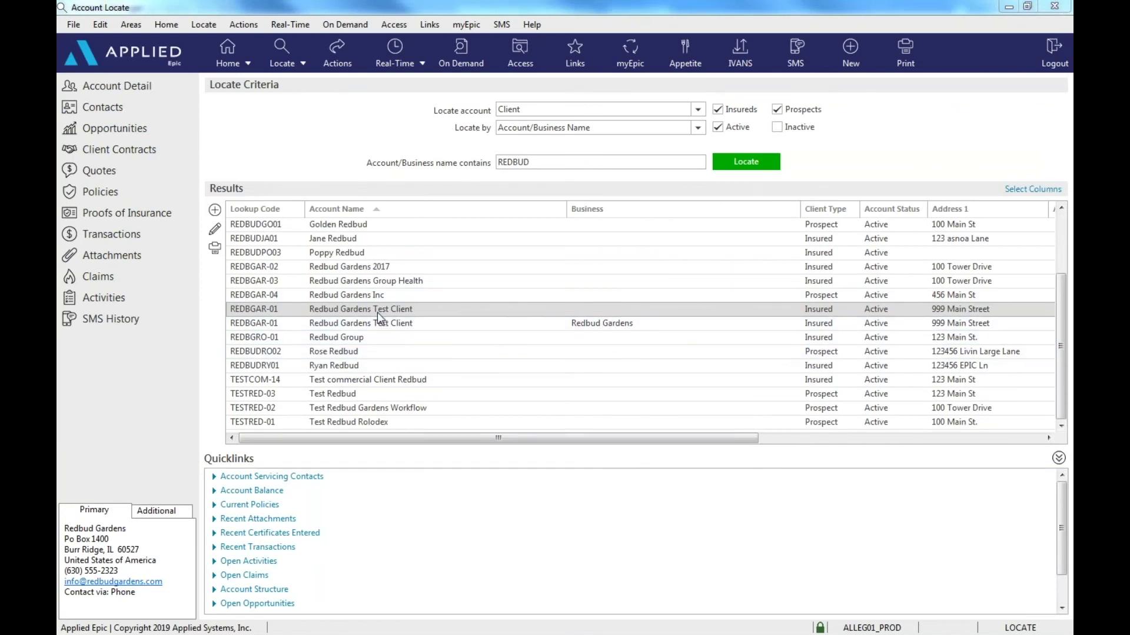
Open the REDBGAR-01 Redbud Gardens Test Client account to view its policies and Market Appetite panel
click(94, 192)
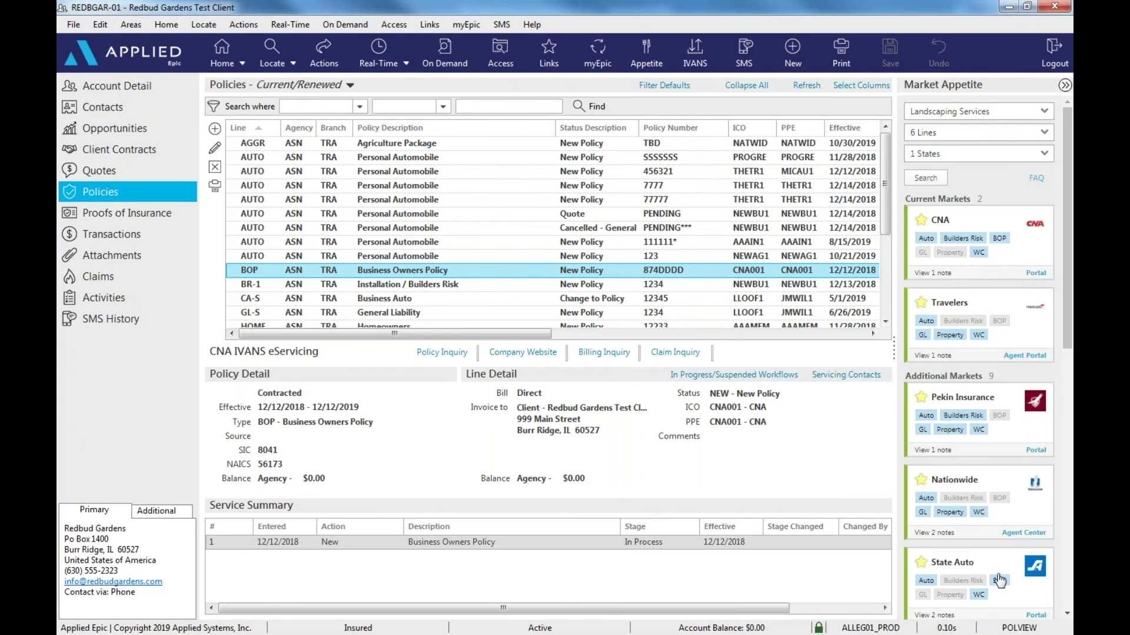
Collapse and restore the Market Appetite panel, show CNA's note, and launch Travelers' Agent Portal
click(1065, 86)
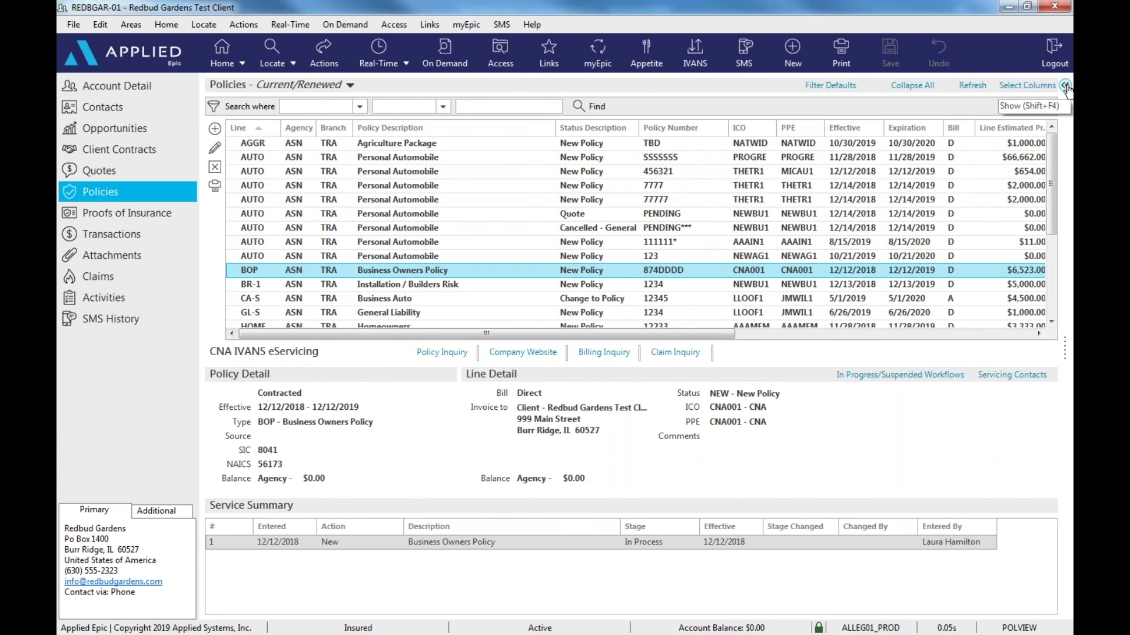
click(1068, 90)
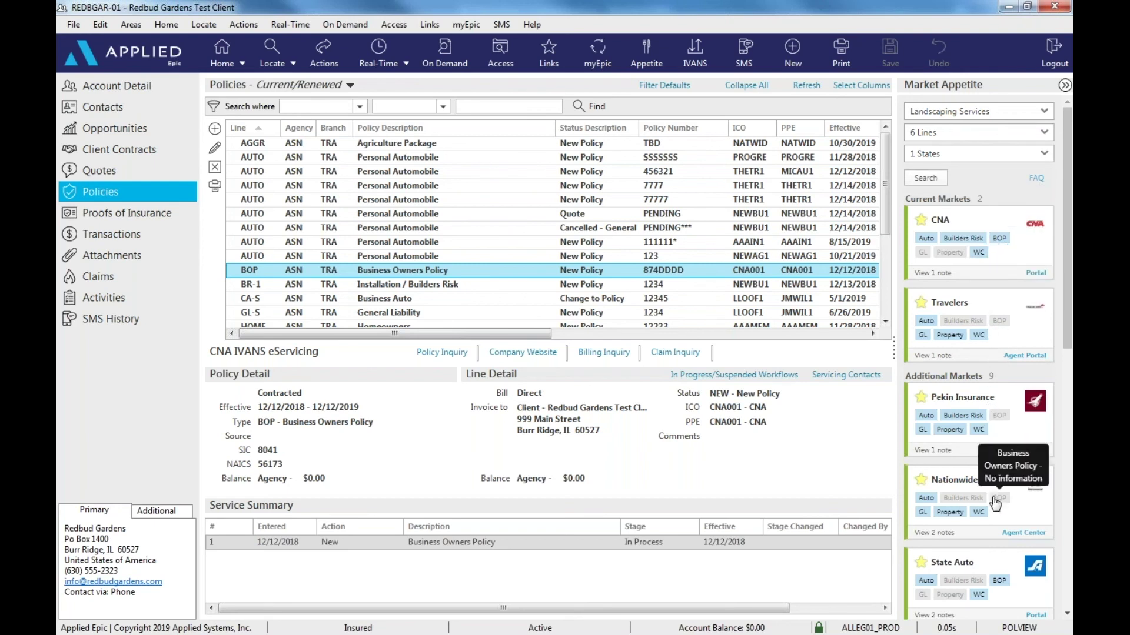
click(928, 274)
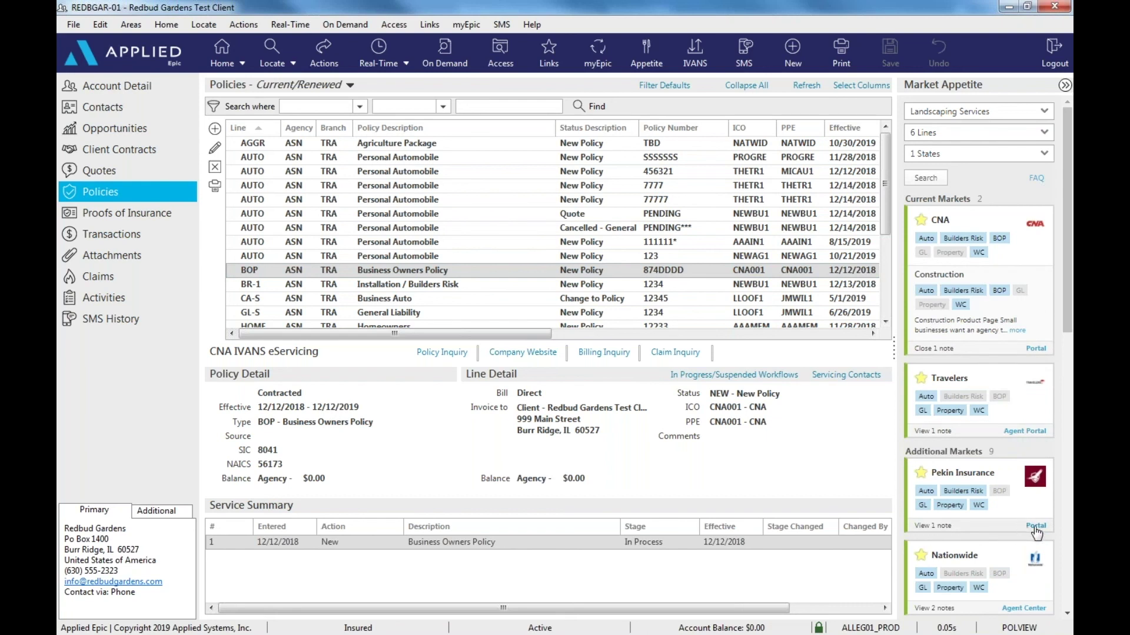
click(1031, 432)
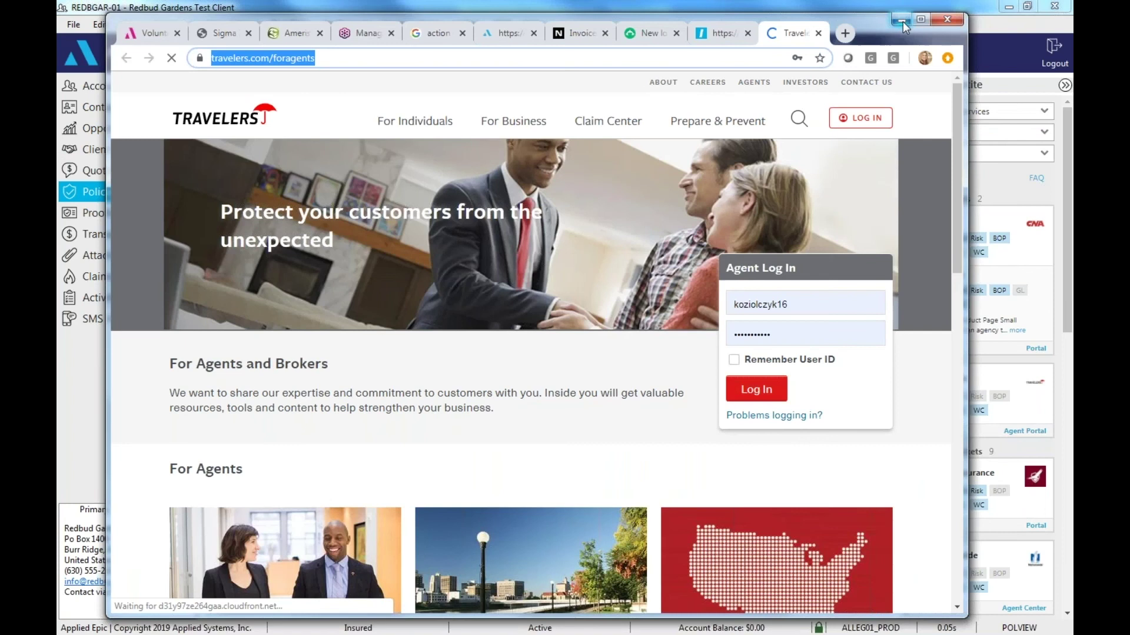
Minimize the Chrome Travelers page to bring back the Redbud Gardens policies in Epic
click(901, 21)
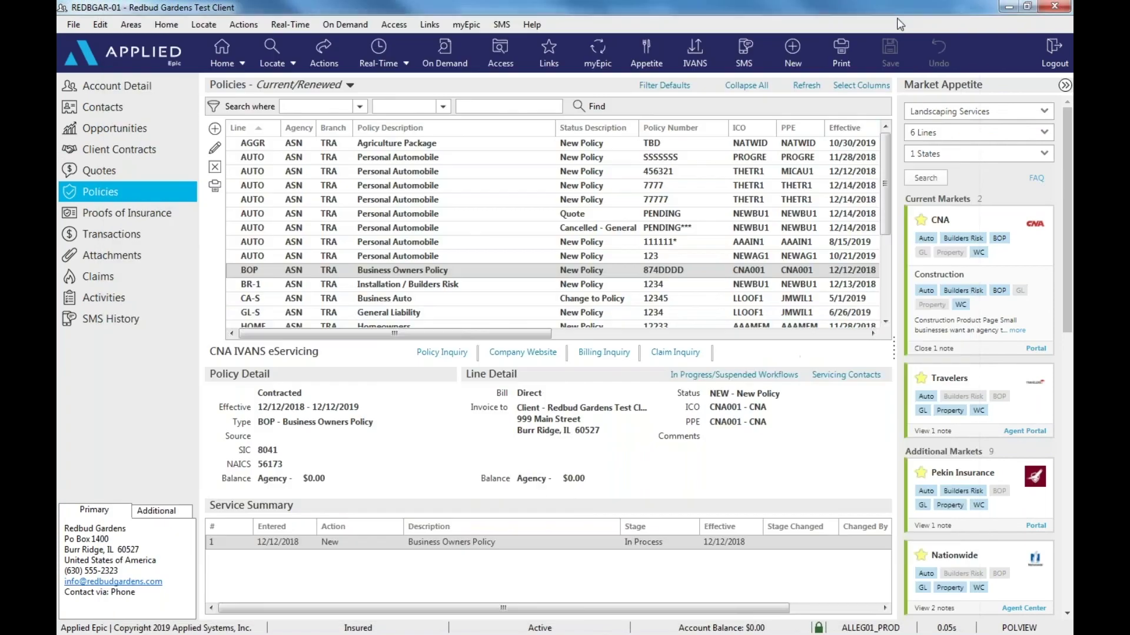
Open Renewals Manager from the Epic home dashboard to find the Redbud Gardens renewal
click(221, 55)
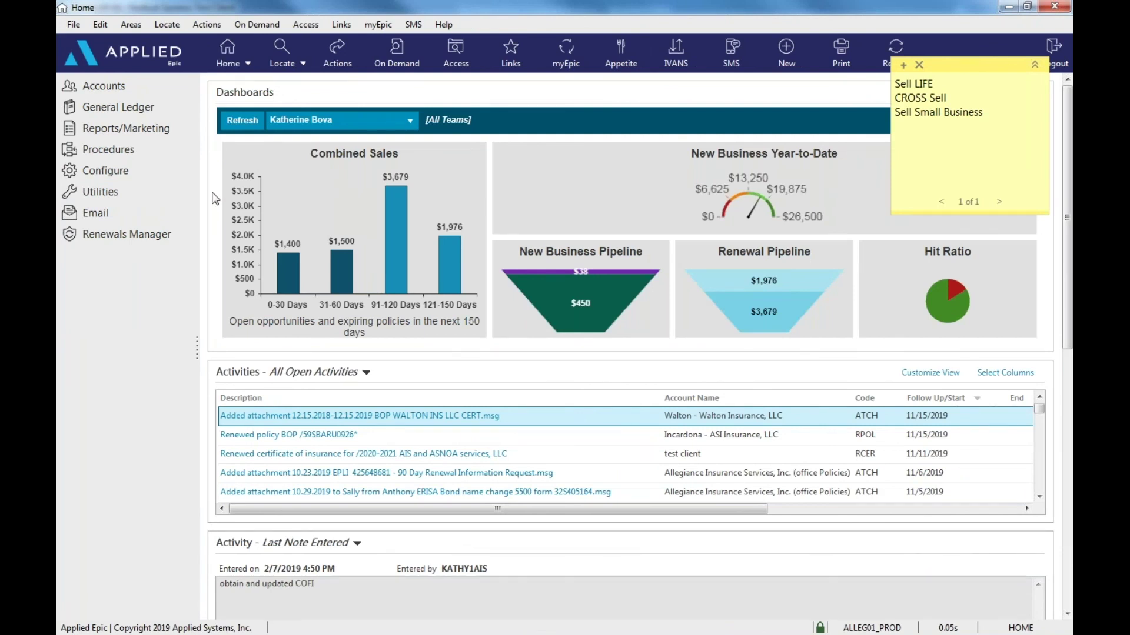
click(116, 240)
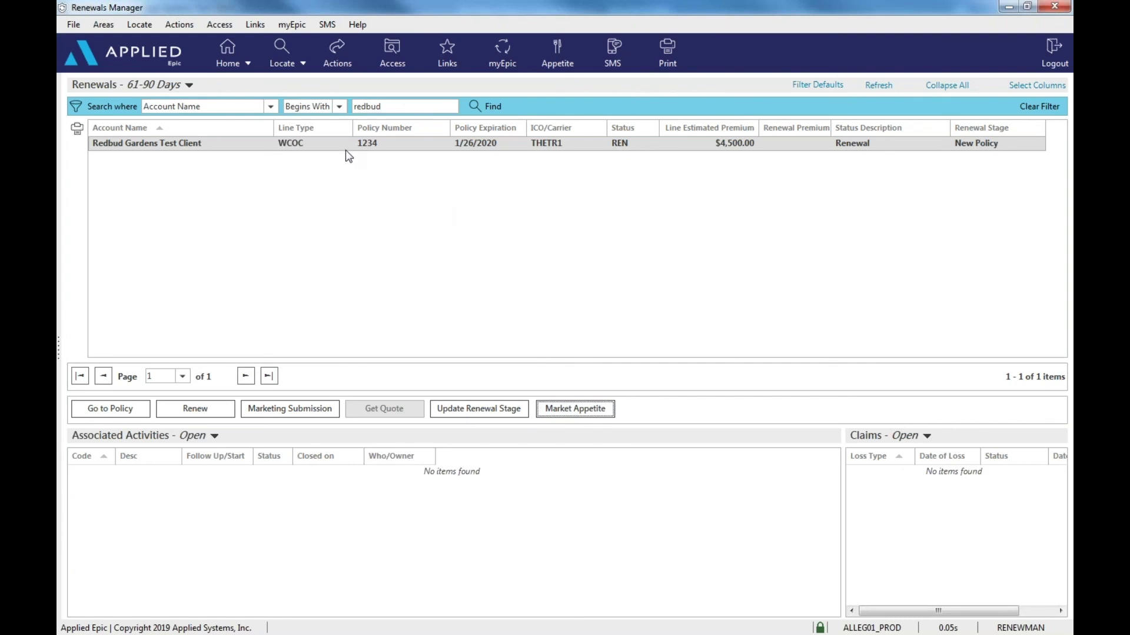
Show Market Appetite for the Redbud renewal and review CNA plus the 8 additional markets
click(569, 414)
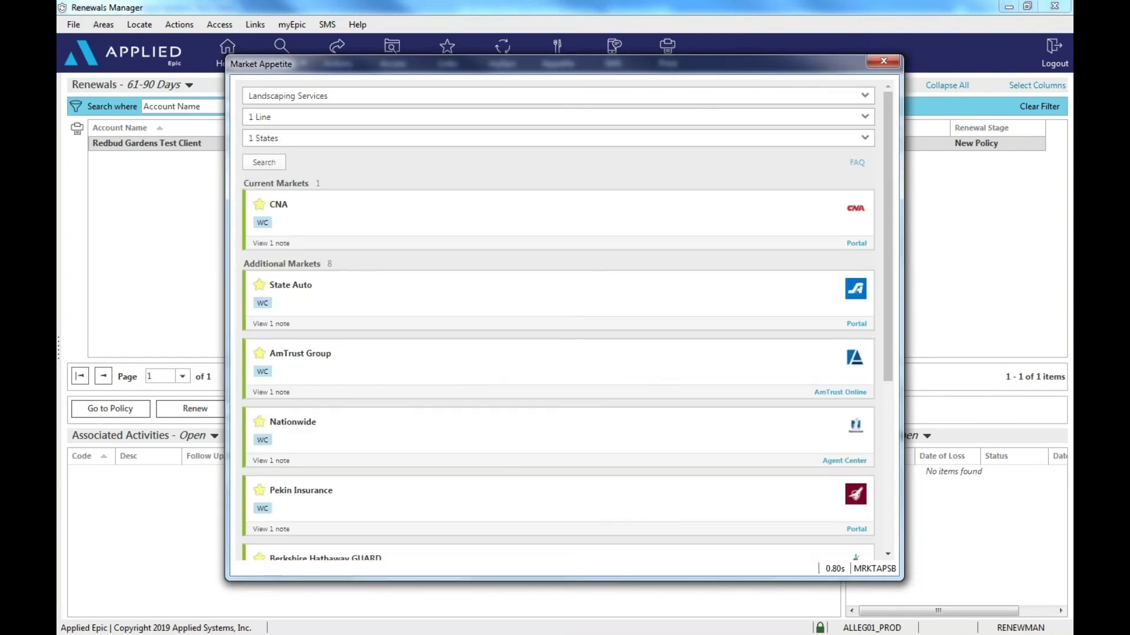
drag(610, 61, 706, 174)
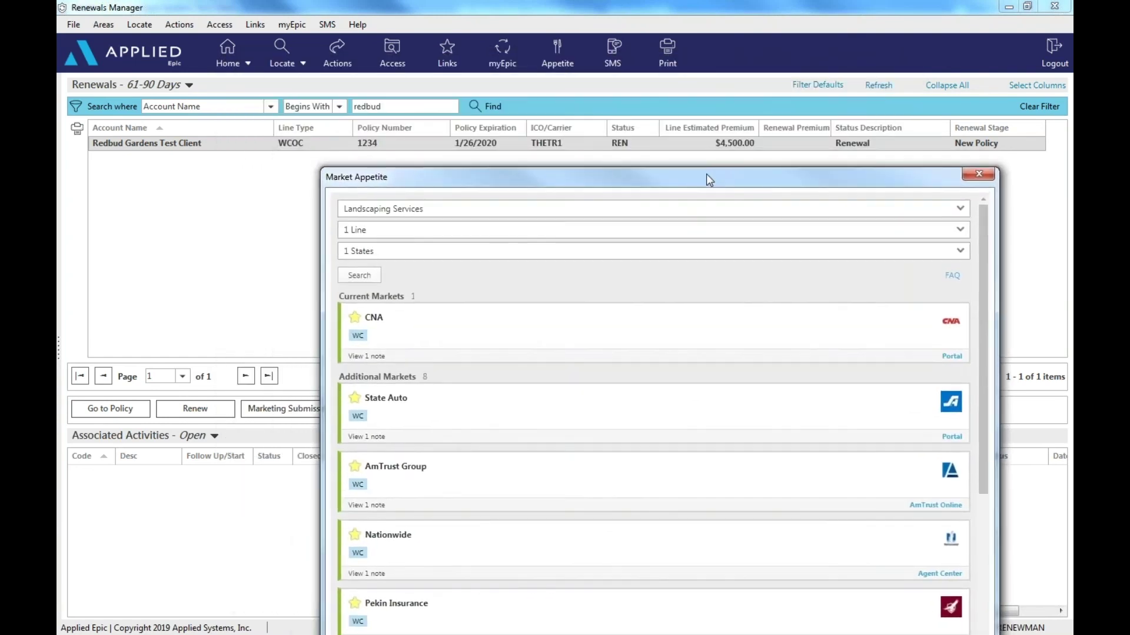
drag(617, 175, 570, 75)
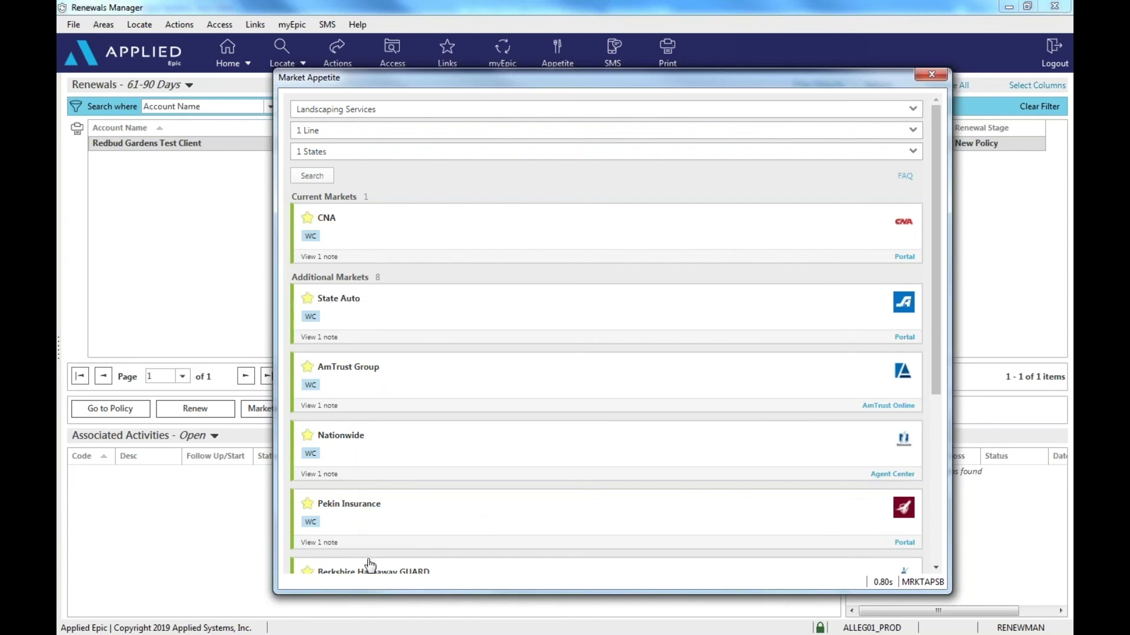
scroll(565, 317, down, 3)
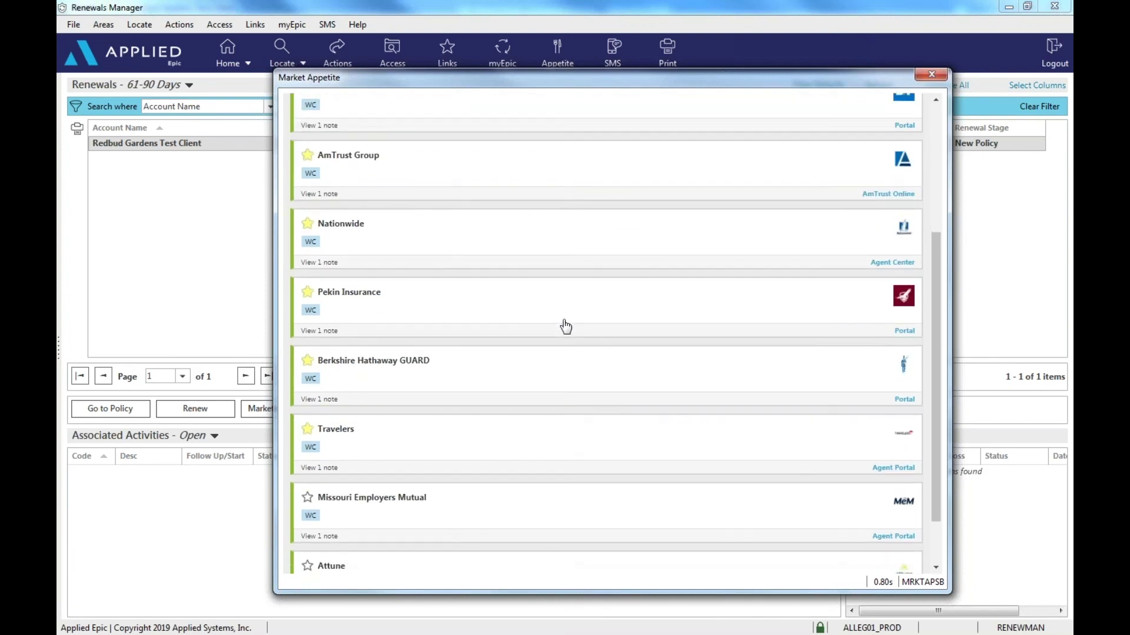
scroll(565, 327, up, 1)
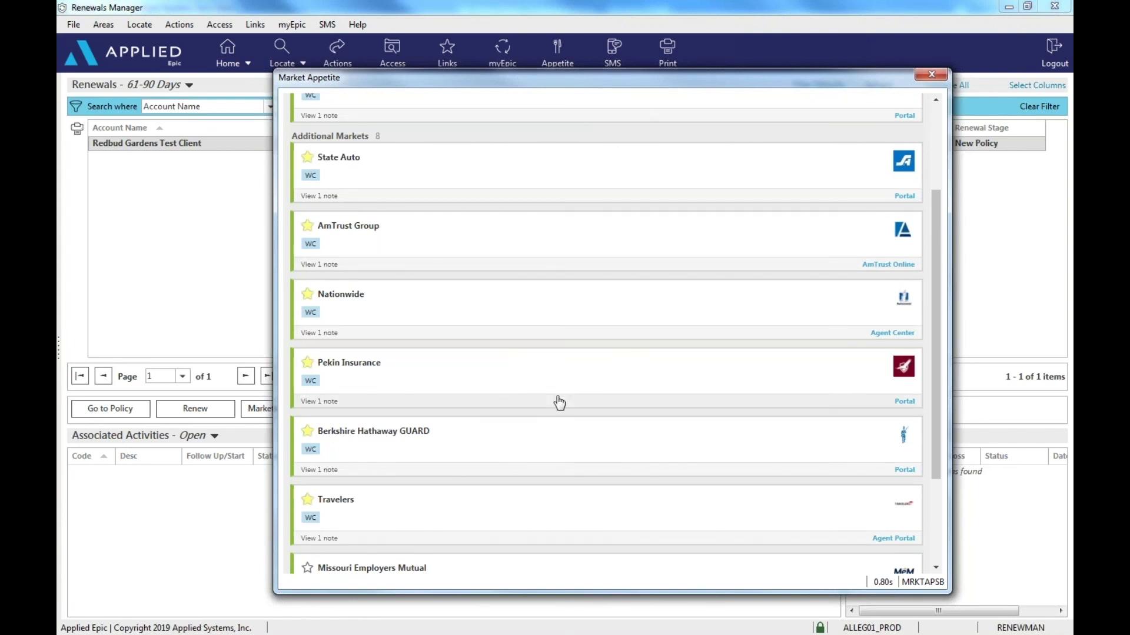
scroll(554, 403, up, 3)
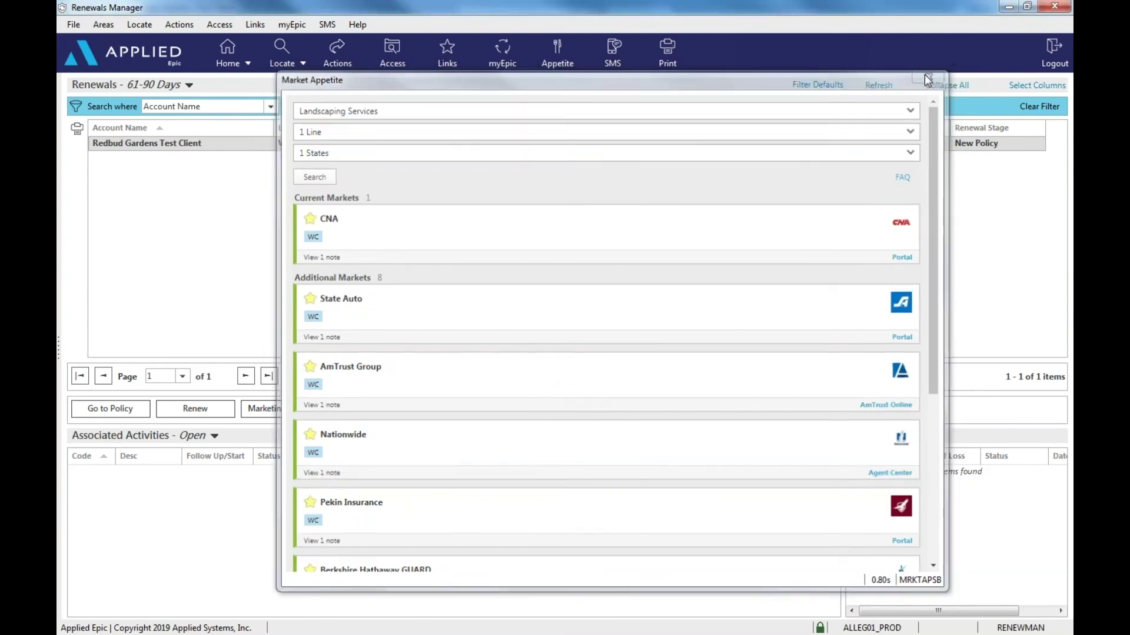
Close the Market Appetite dialog to return to the WCOC renewal row
click(928, 75)
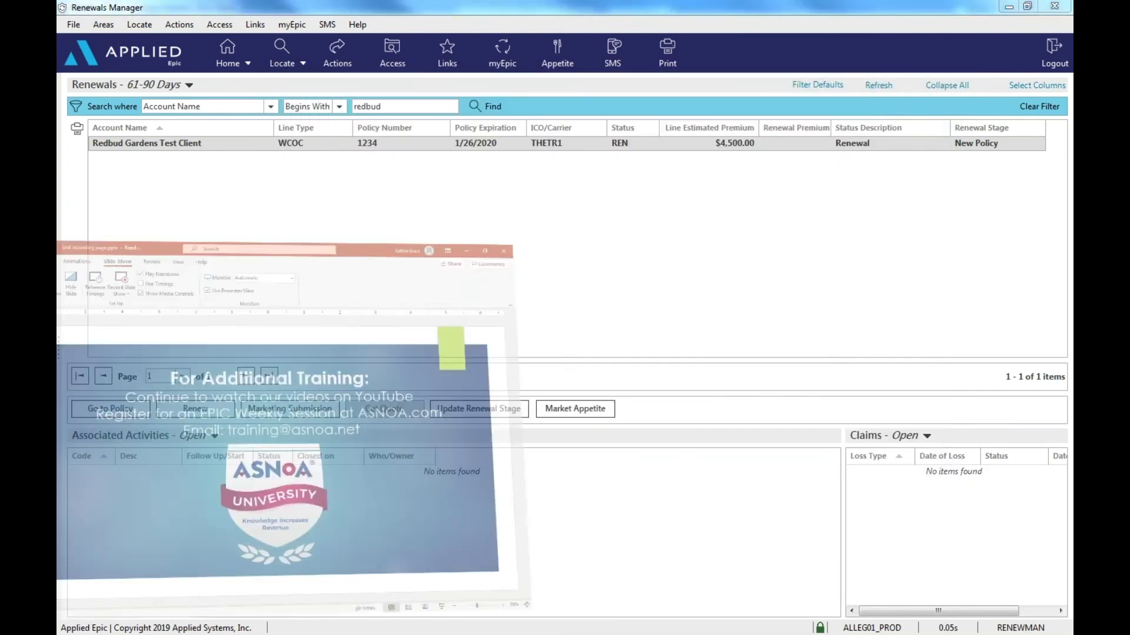